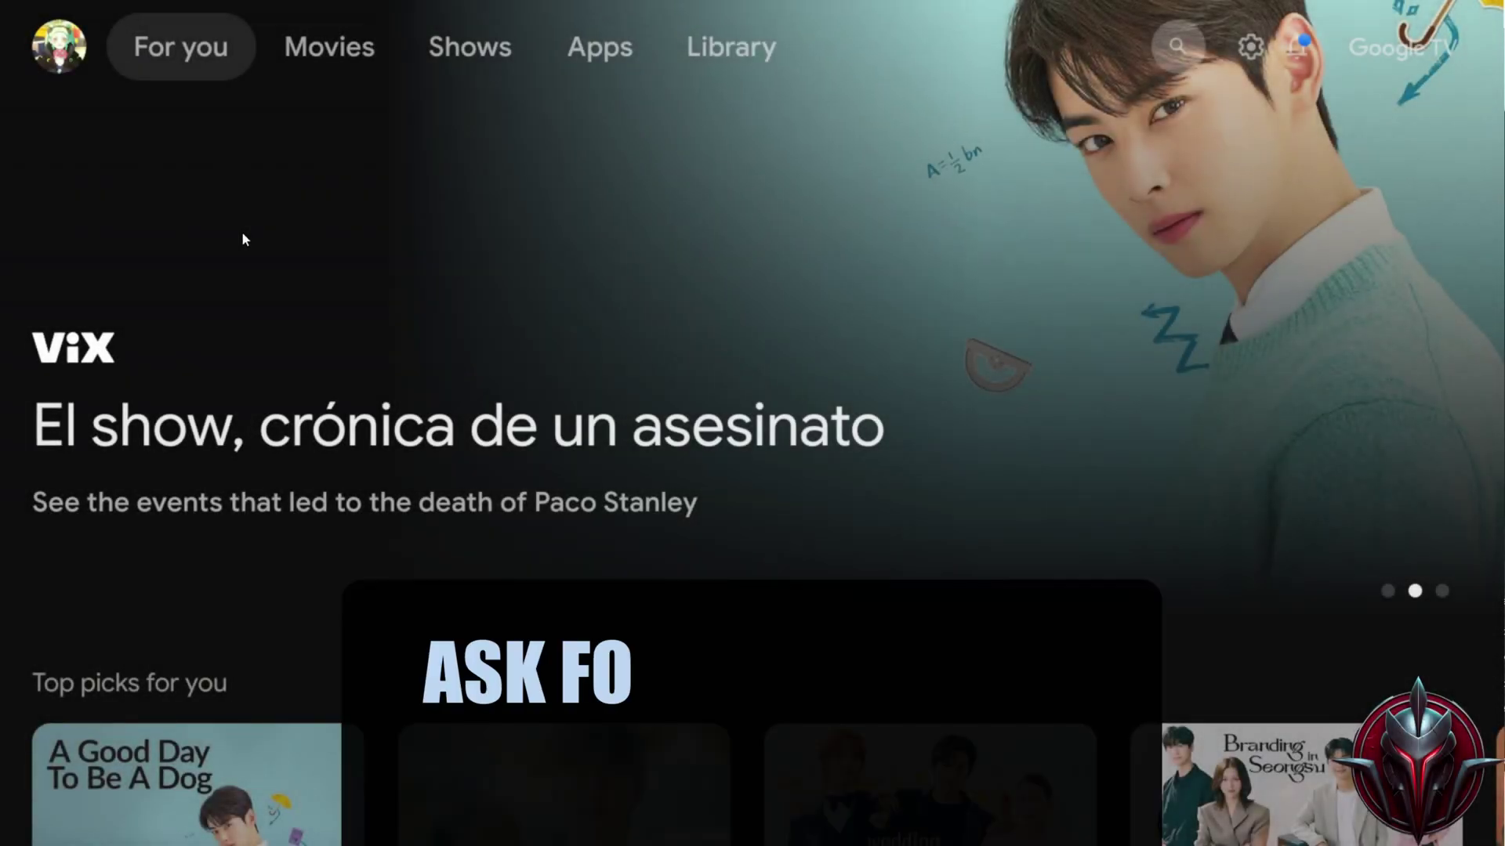
Go to the Apps tab and move down to Downloader under apps from other devices
key("Down")
key("Up")
key("Up")
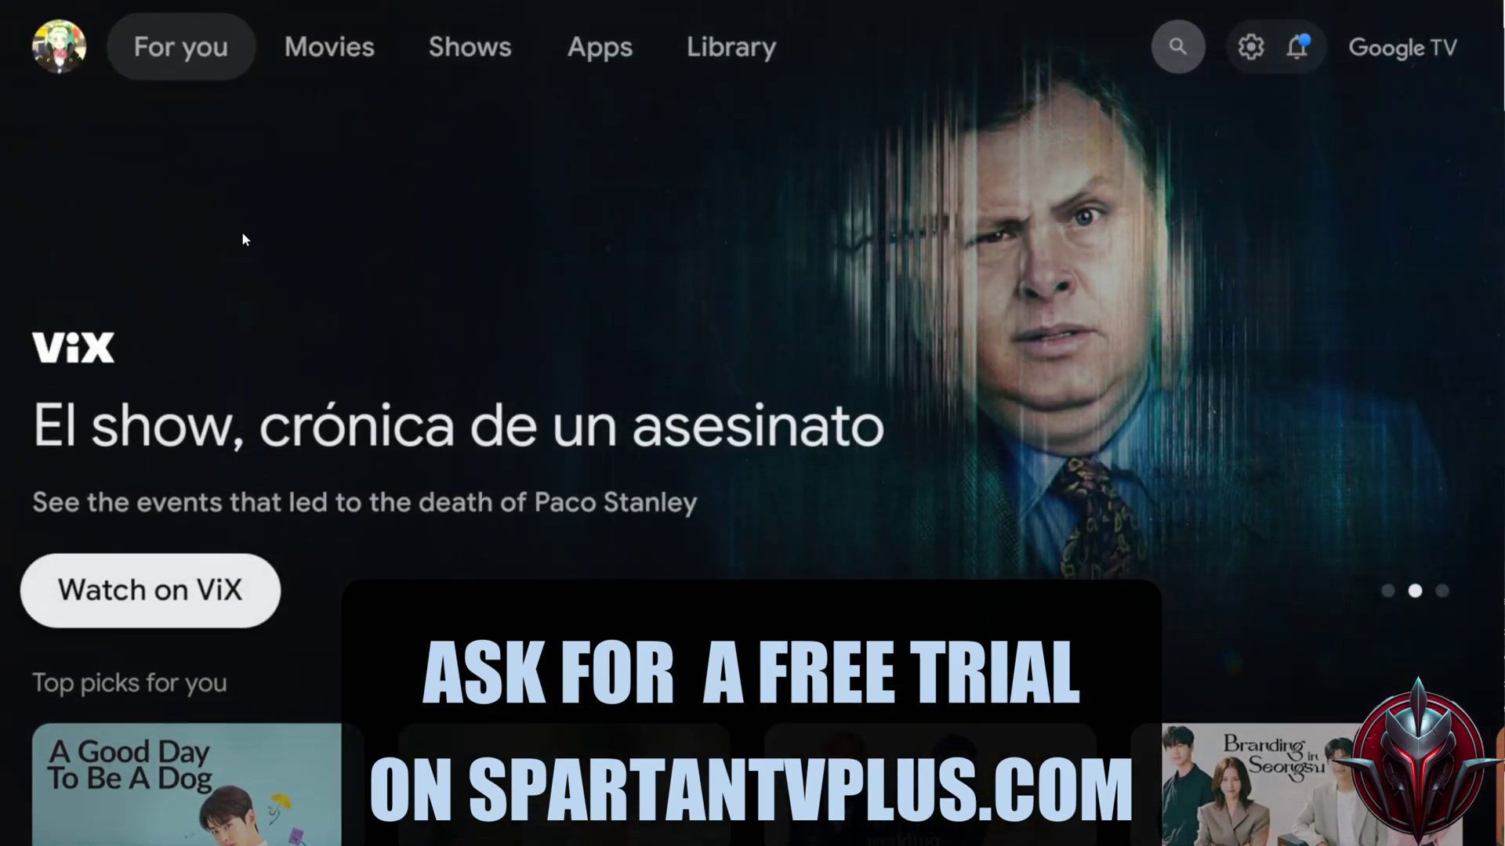
key("Right")
key("Right")
key("Right")
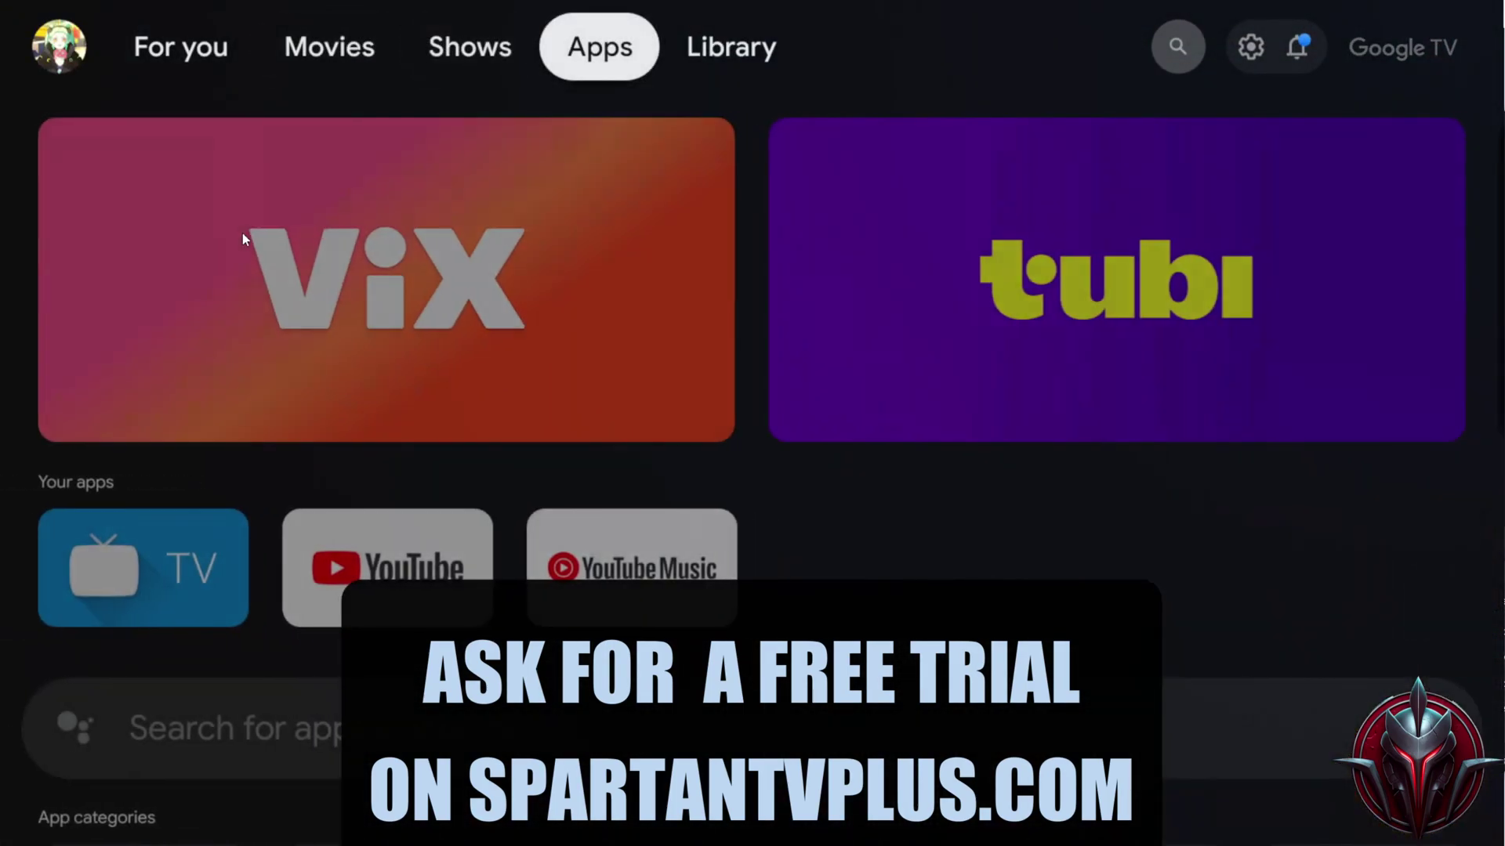
key("Down")
key("Down")
key("Down")
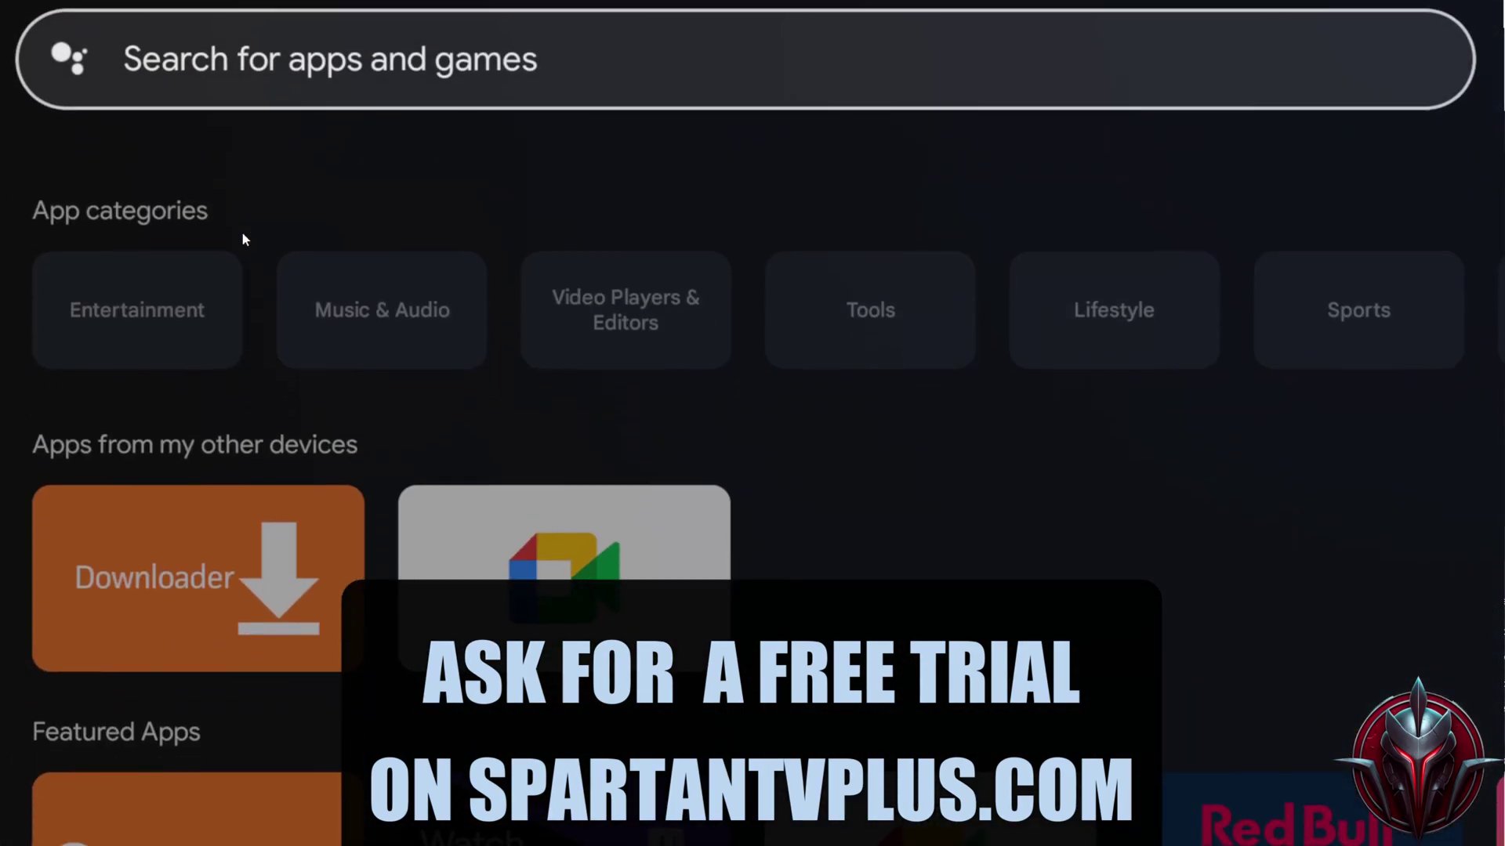
key("Down")
key("Down")
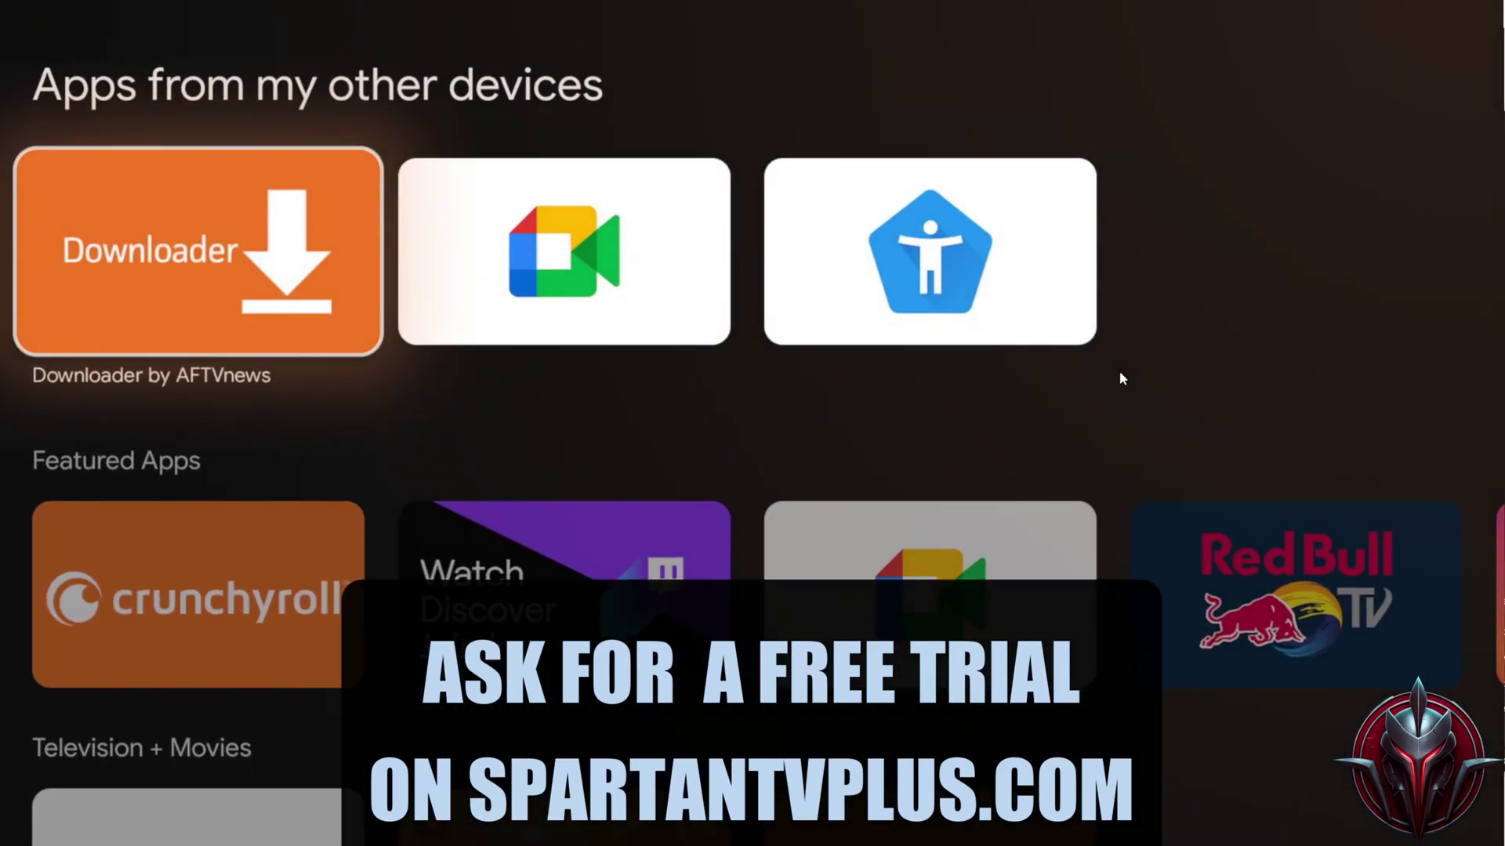
Open the Downloader by AFTVnews store listing, review it, and install the app
key("Return")
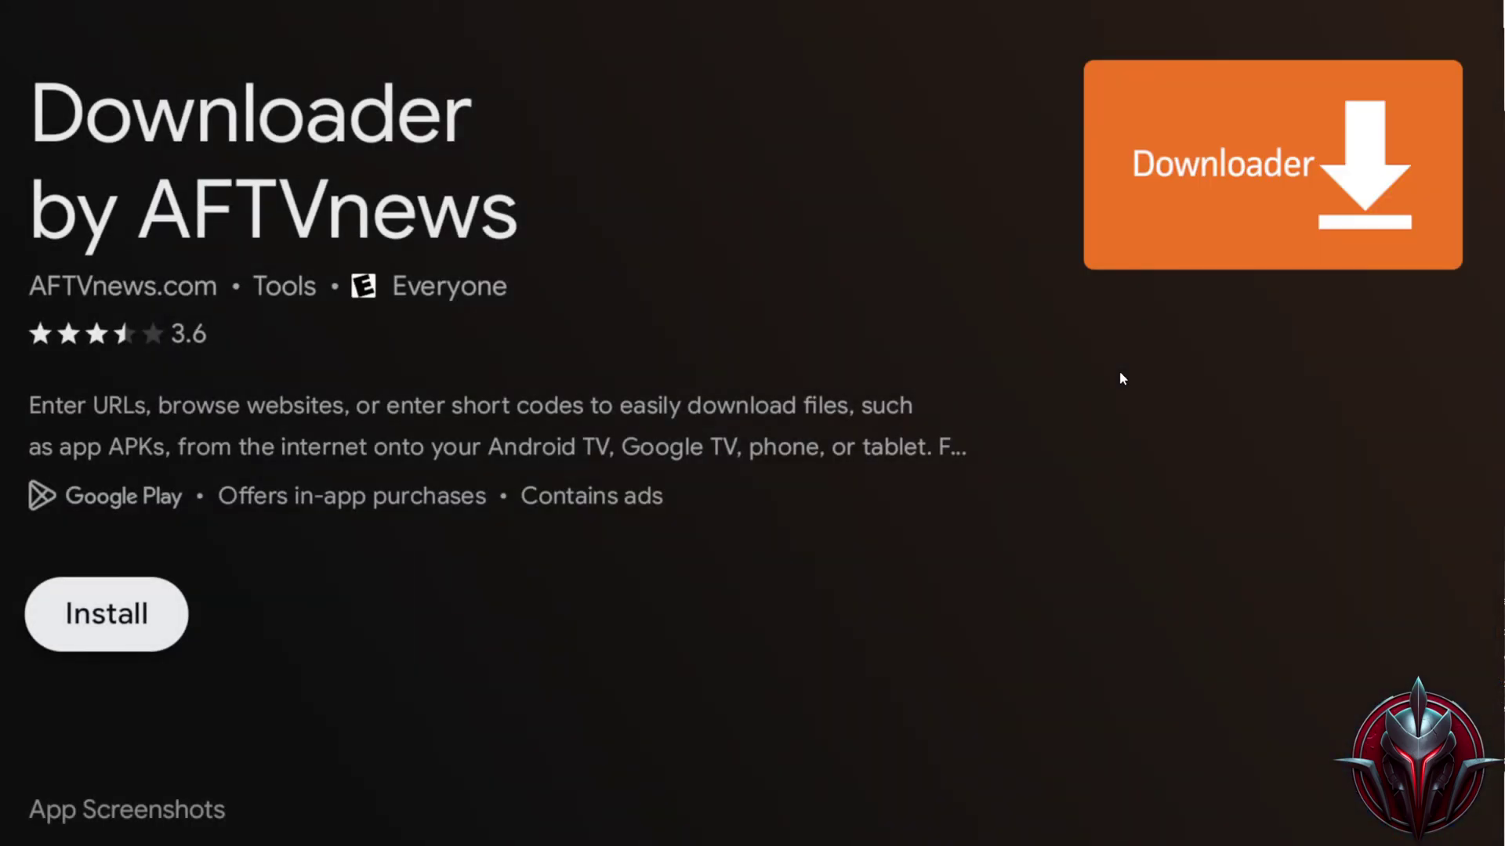
key("Down")
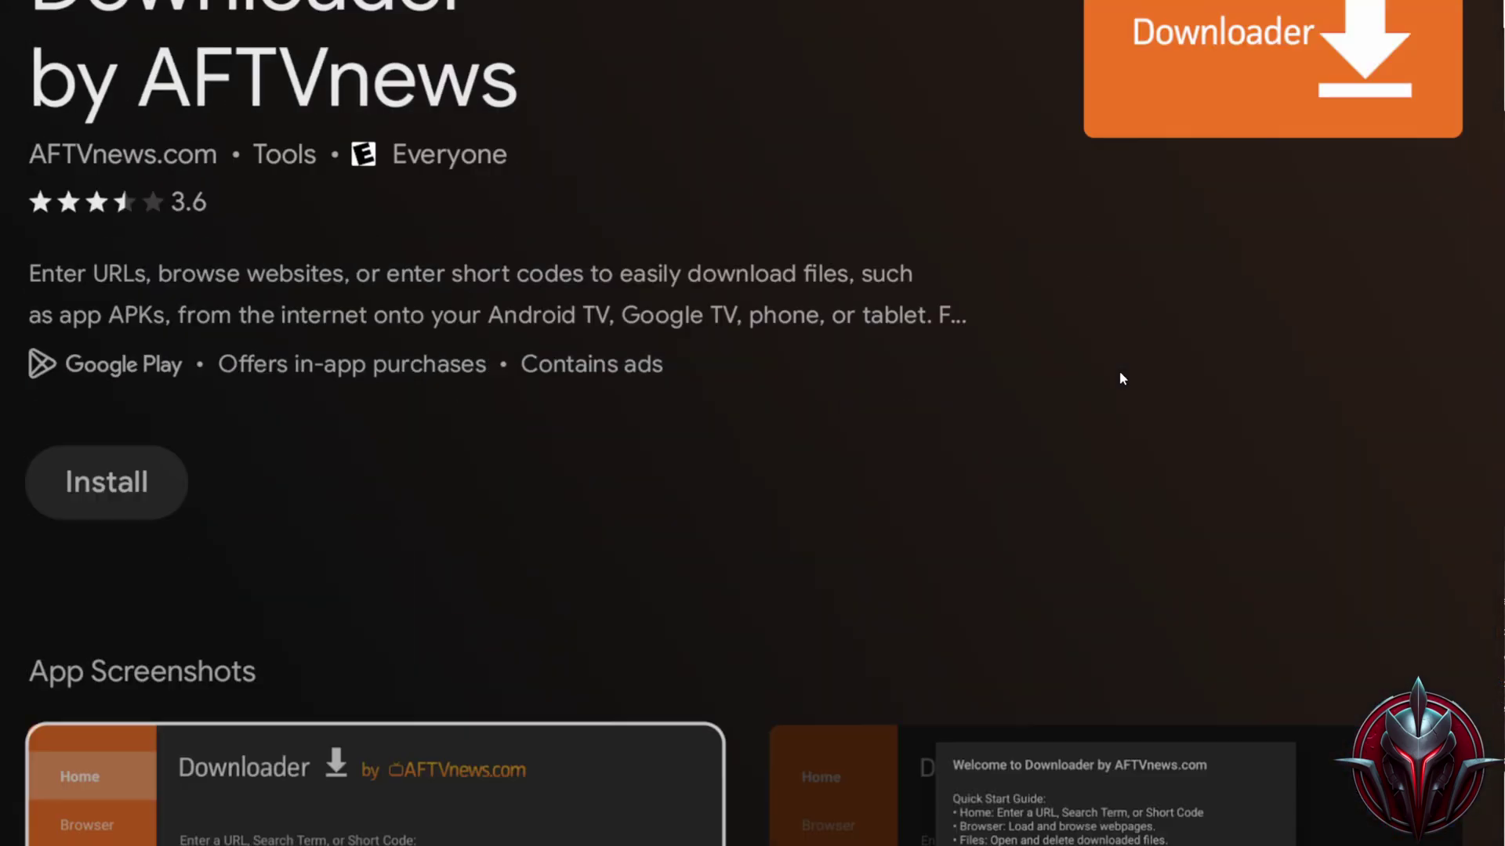
key("Down")
key("Down")
key("Down")
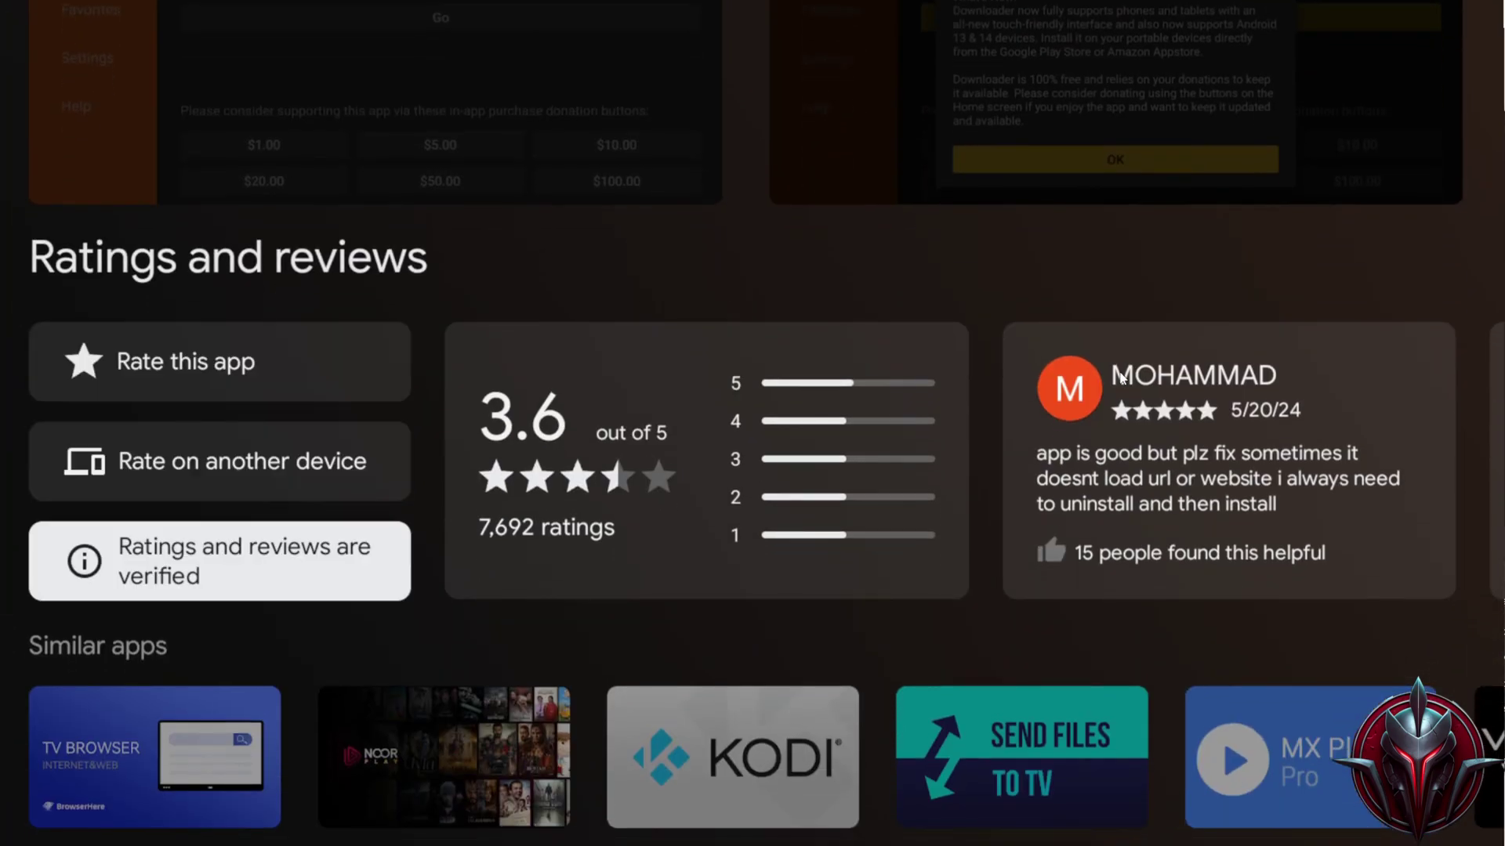
key("Up")
key("Up")
key("Up")
key("Up")
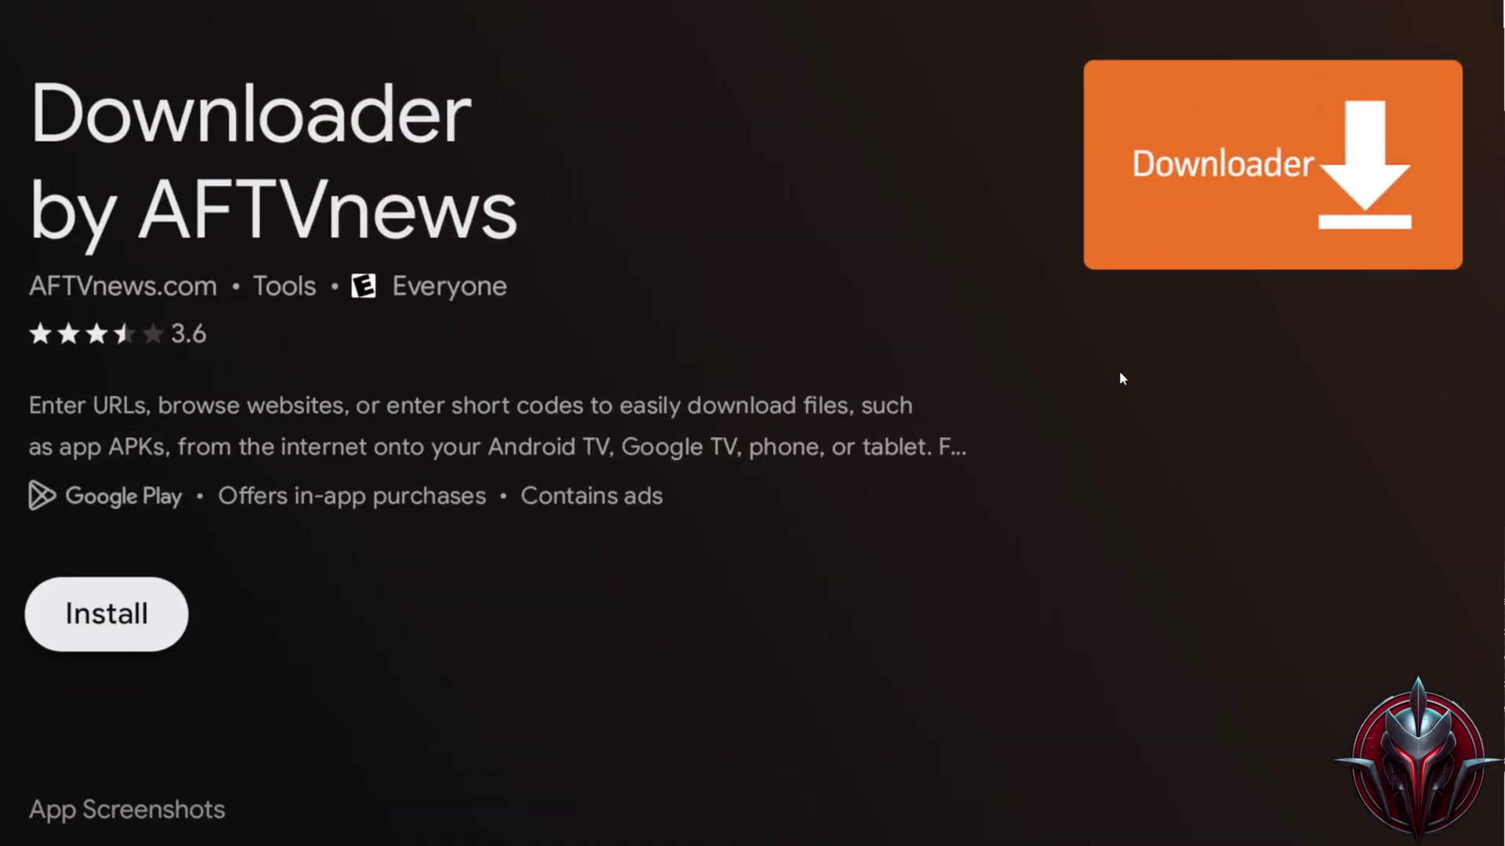
key("Return")
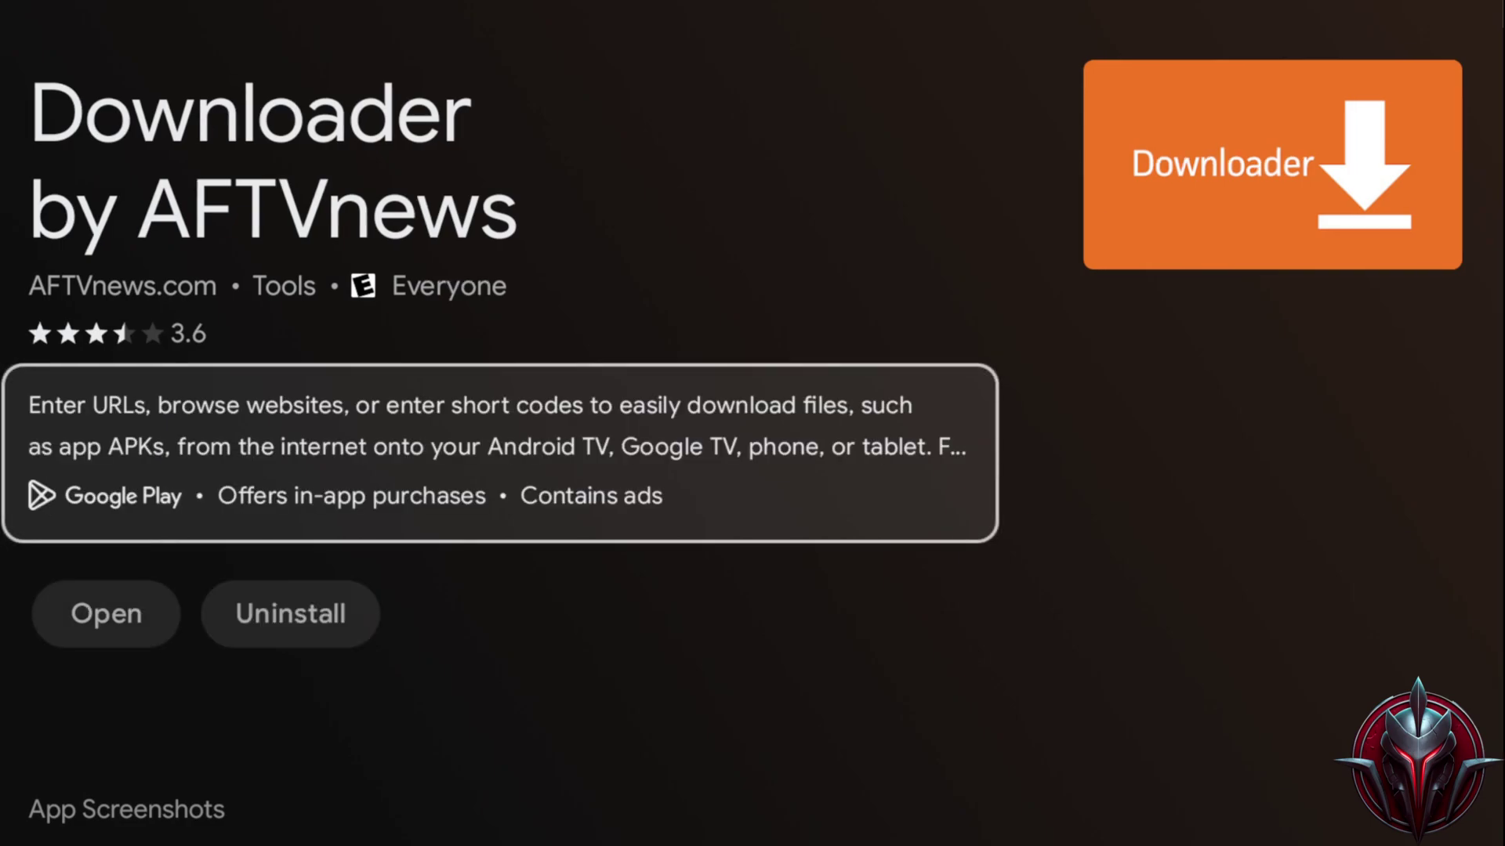
key("Down")
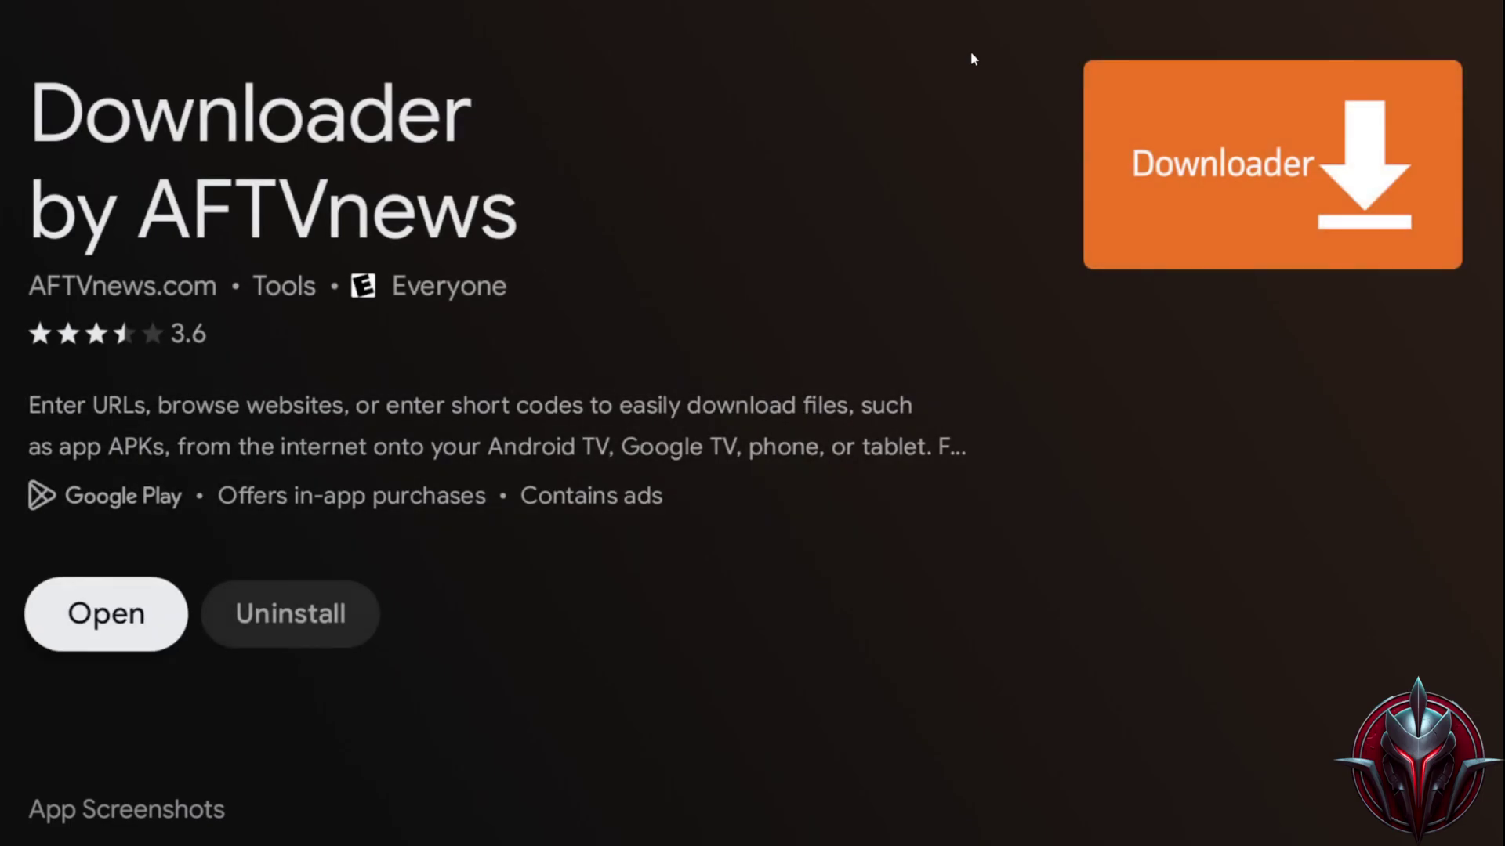
Launch Downloader, dismiss its welcome guide, and activate the empty URL field
key("Return")
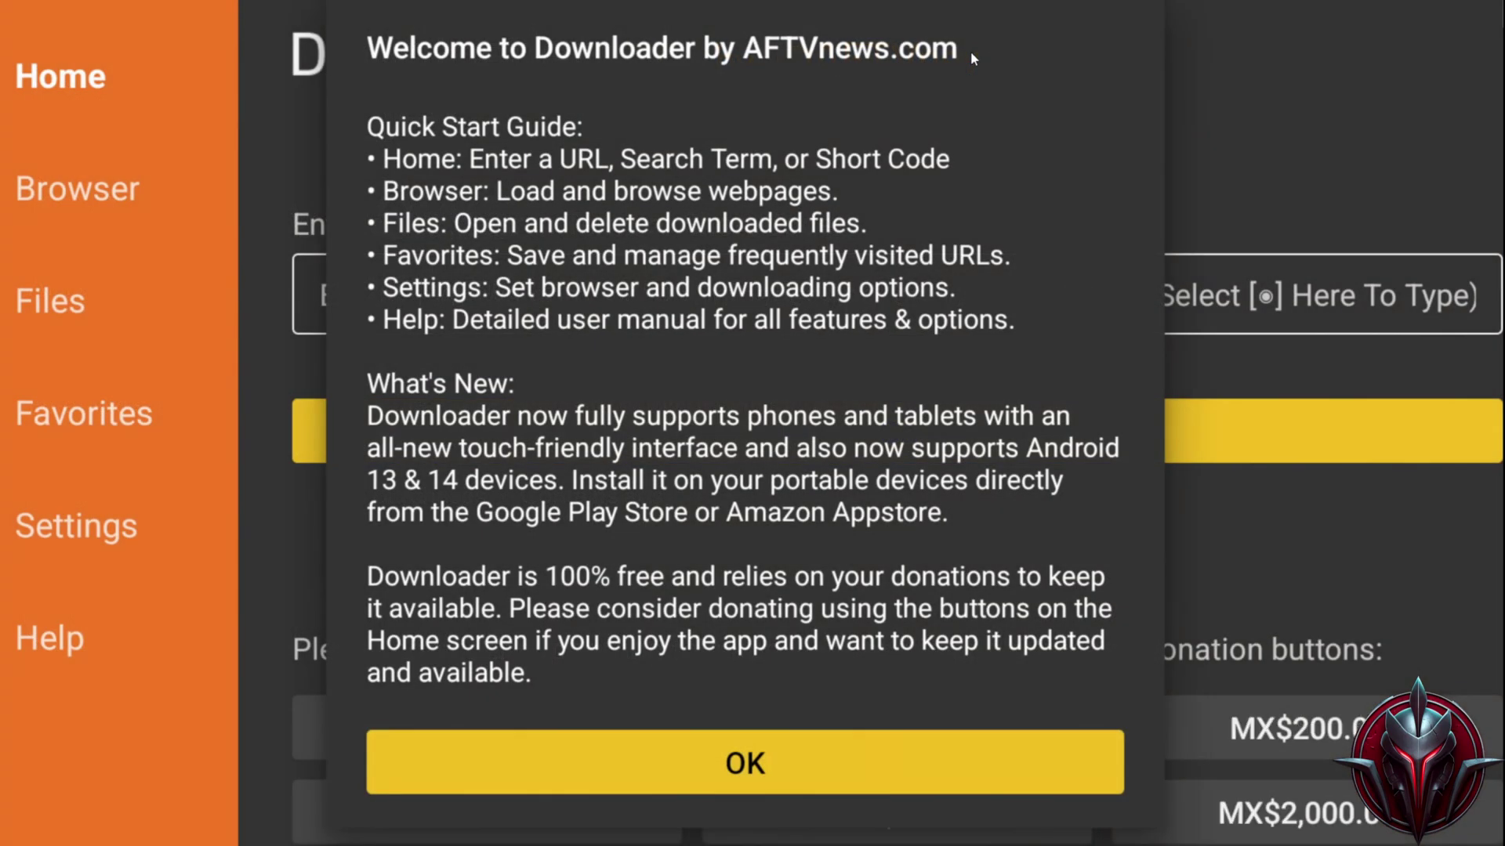
key("Return")
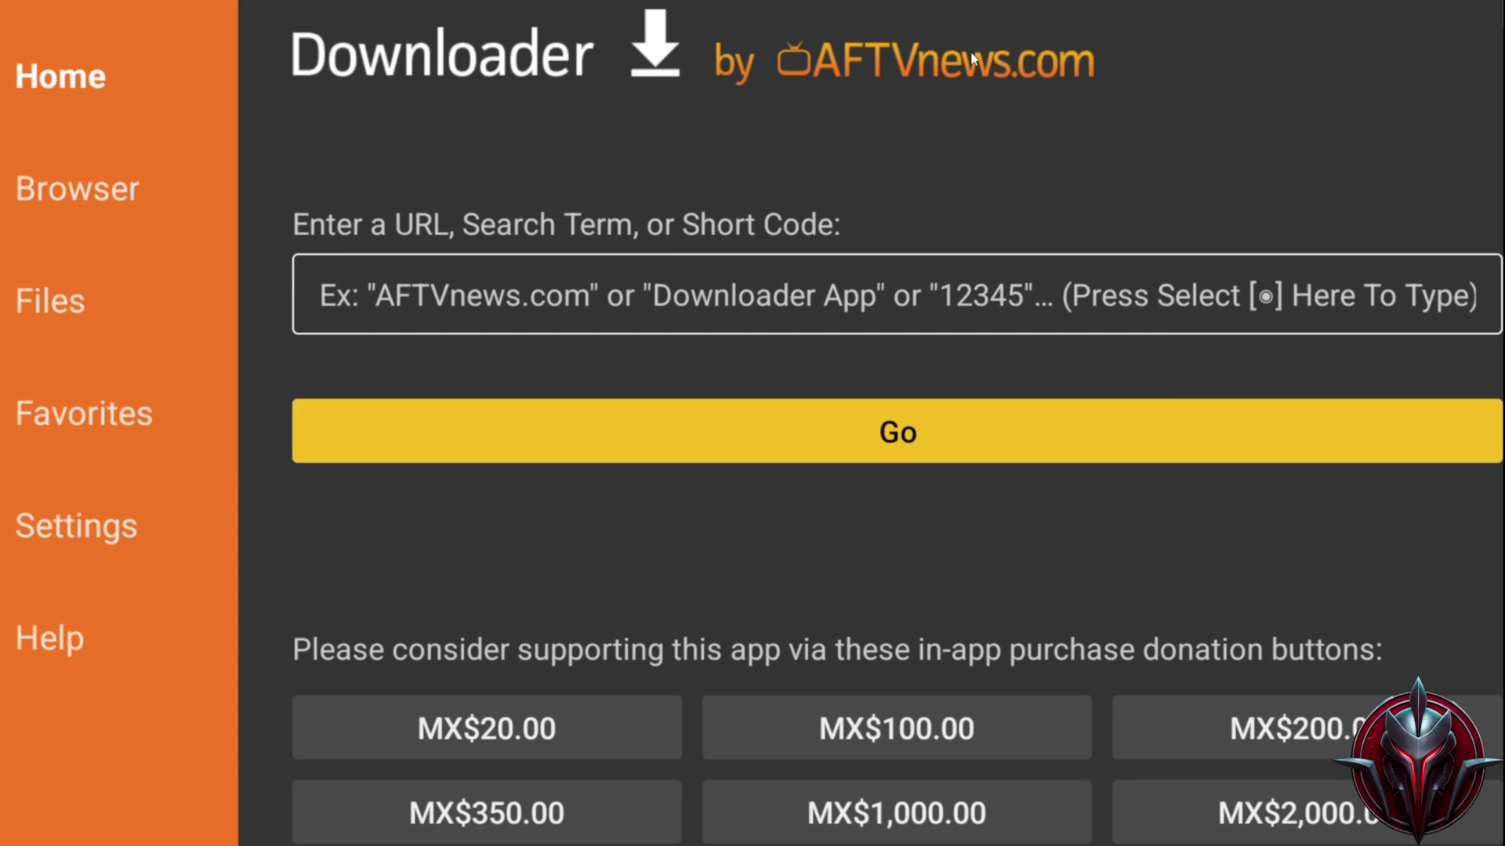
key("Up")
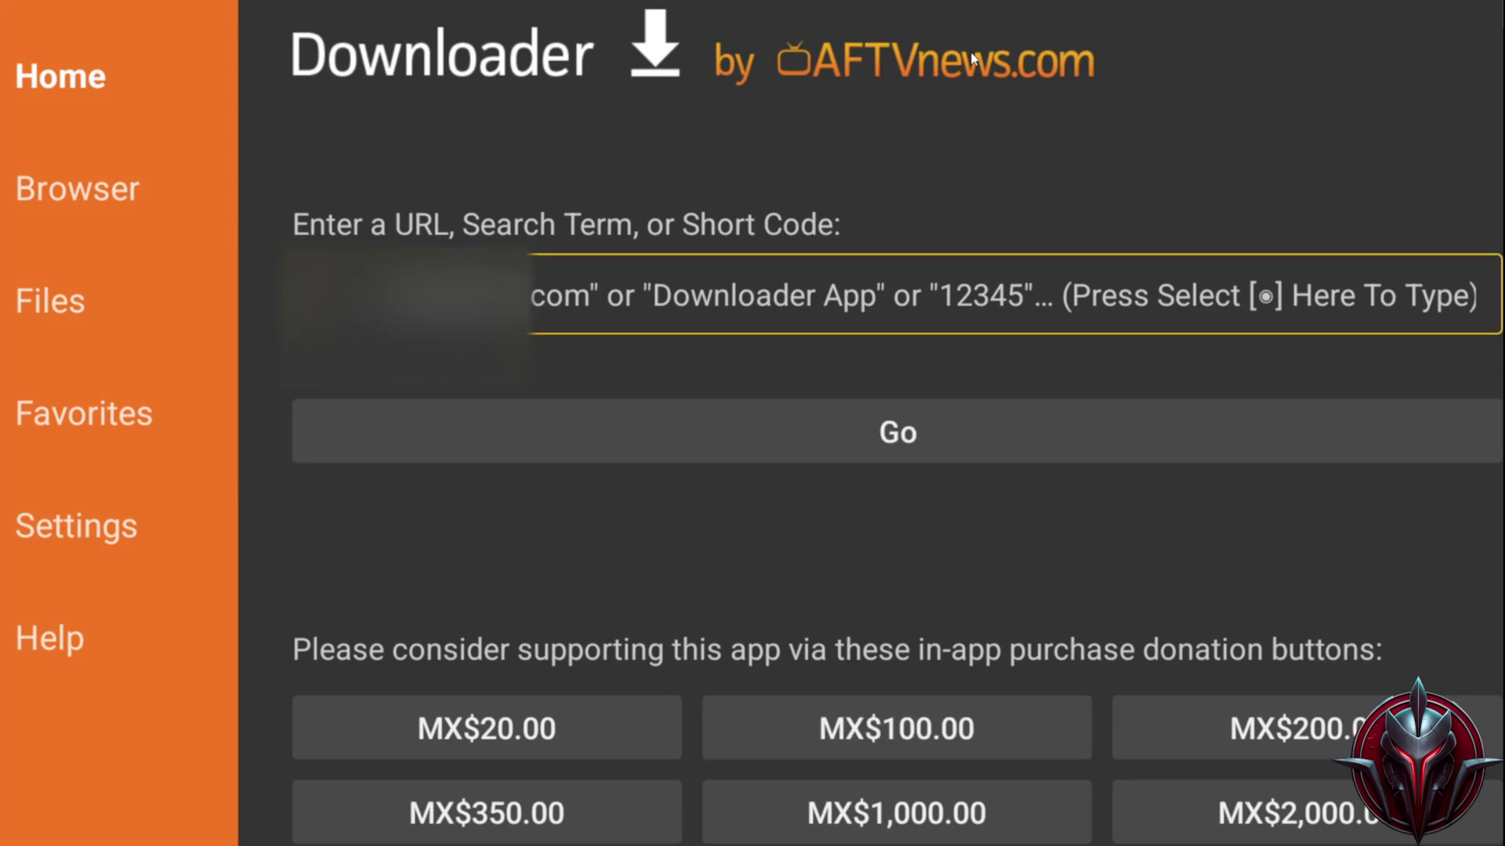
key("Down")
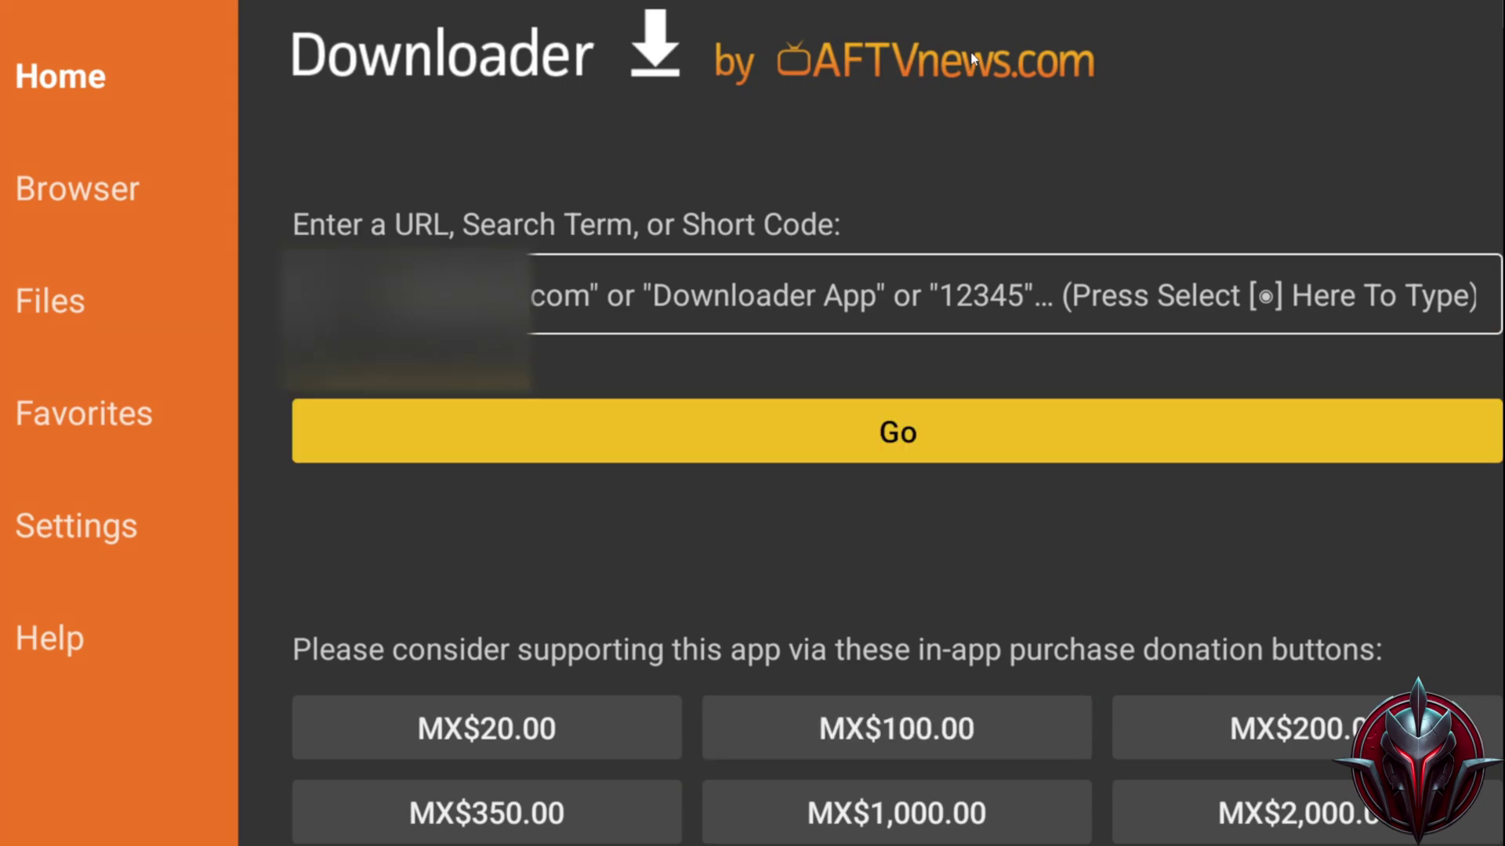
key("Down")
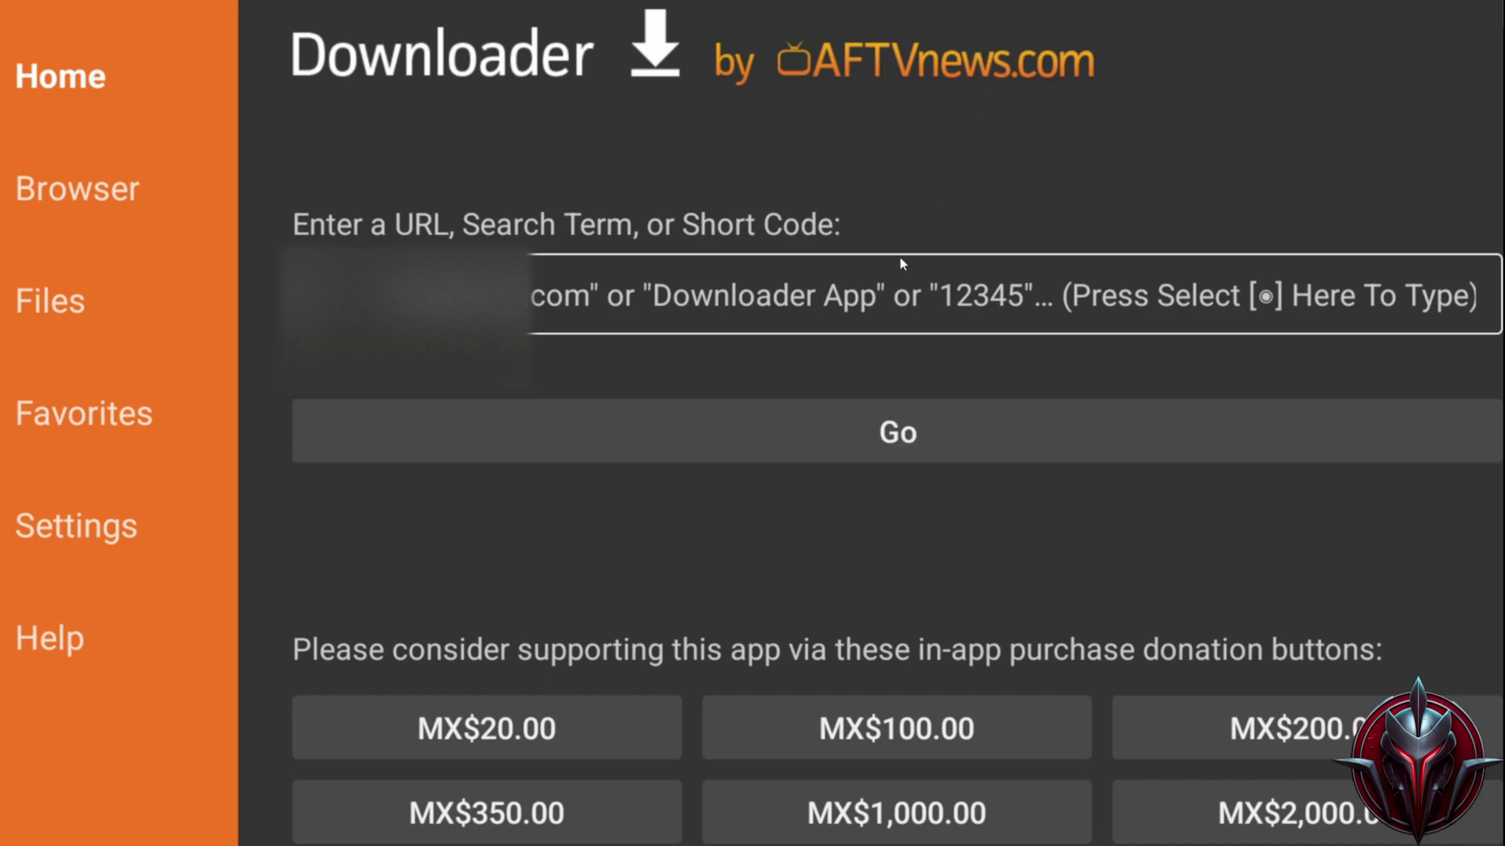
left_click(901, 264)
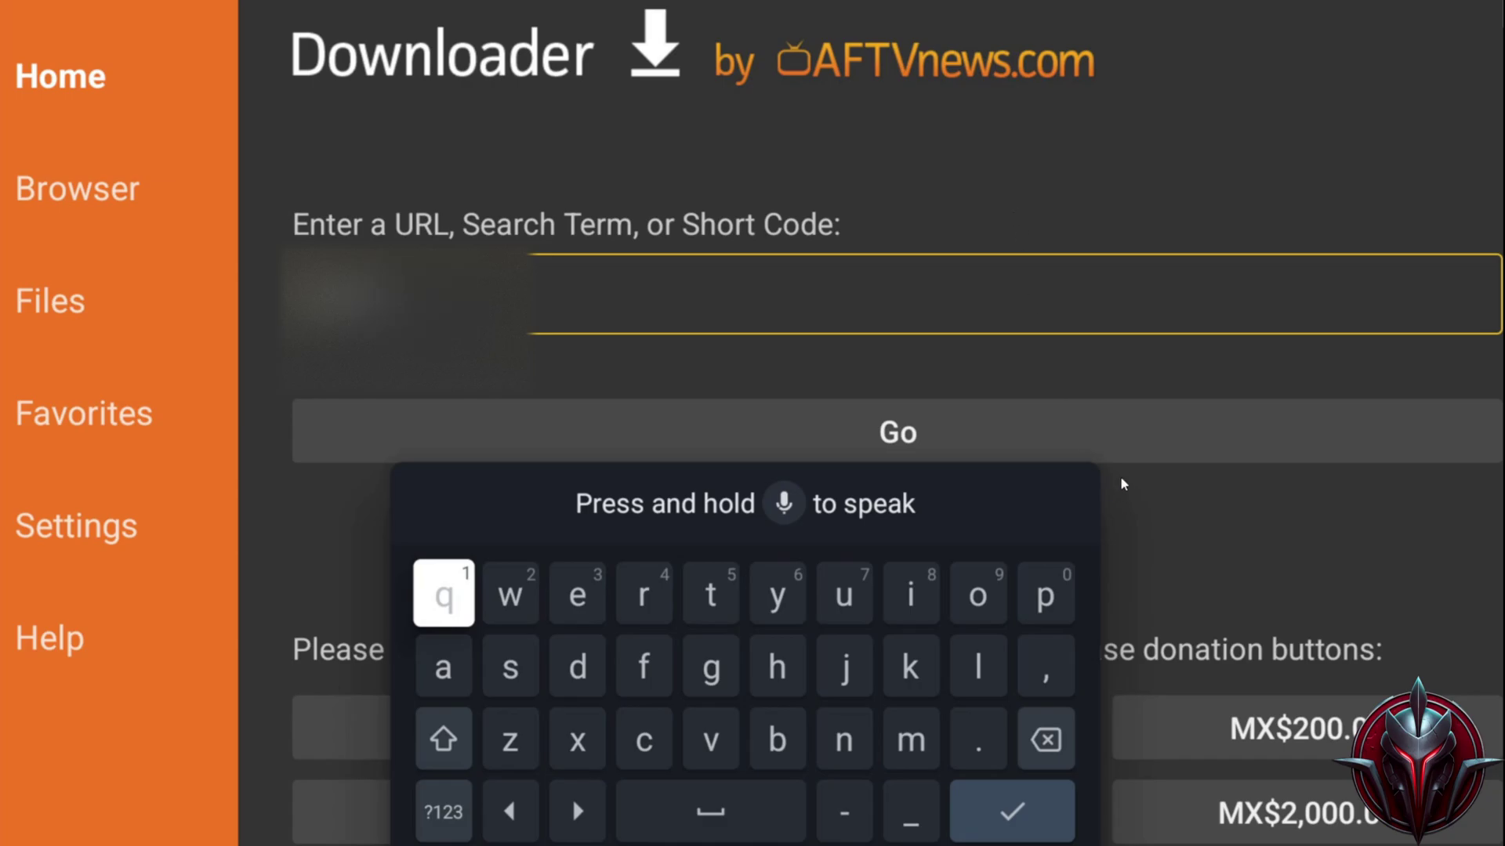
Submit the go.aftvnews.com/643779 short code so the 84.1 MB APK starts downloading
left_click(1110, 420)
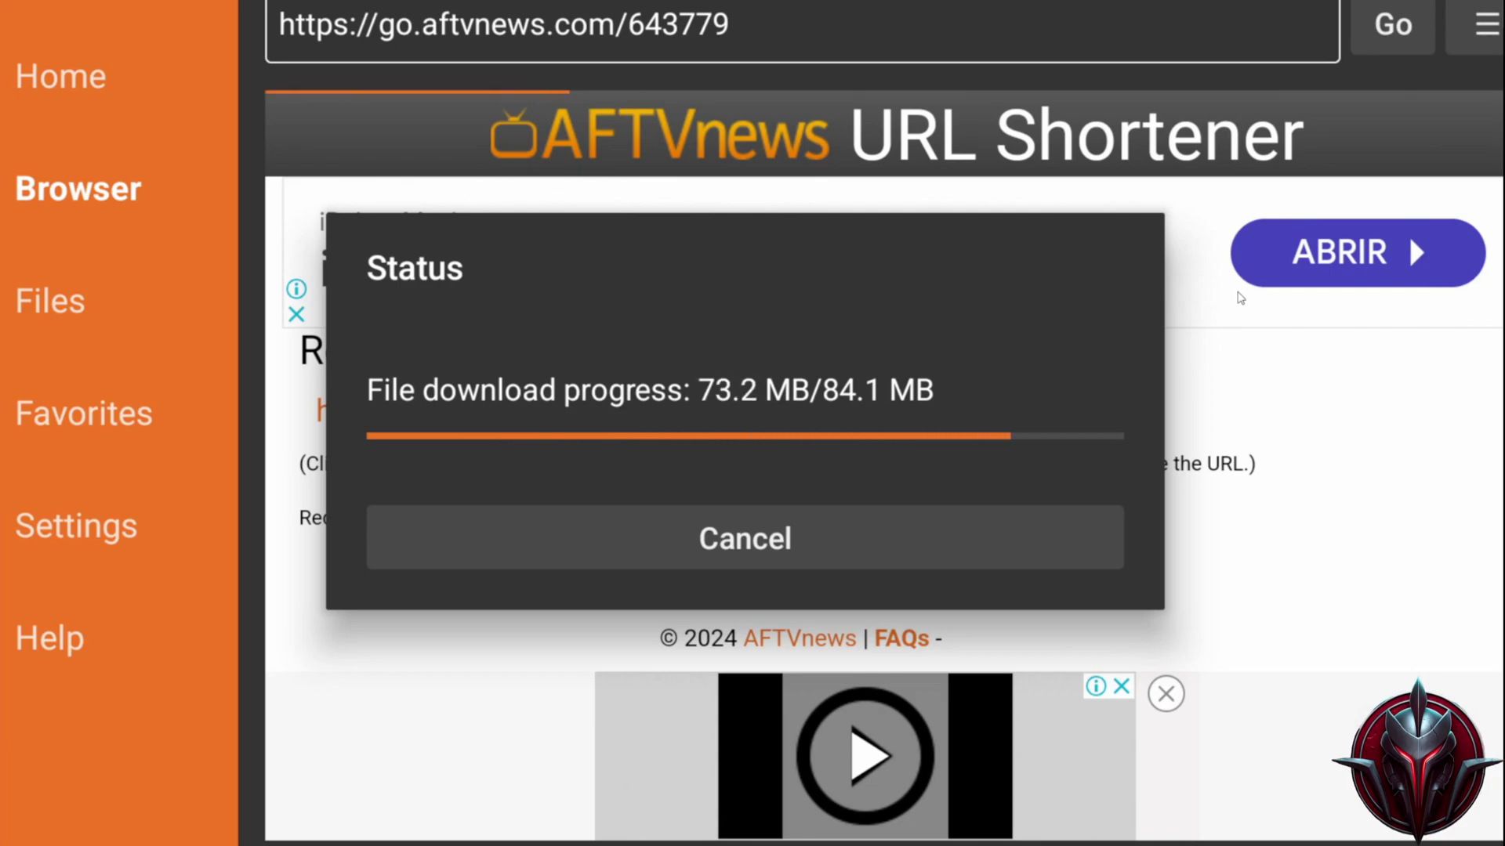
Start installing the downloaded APK and turn on Install unknown apps for Downloader
key("Return")
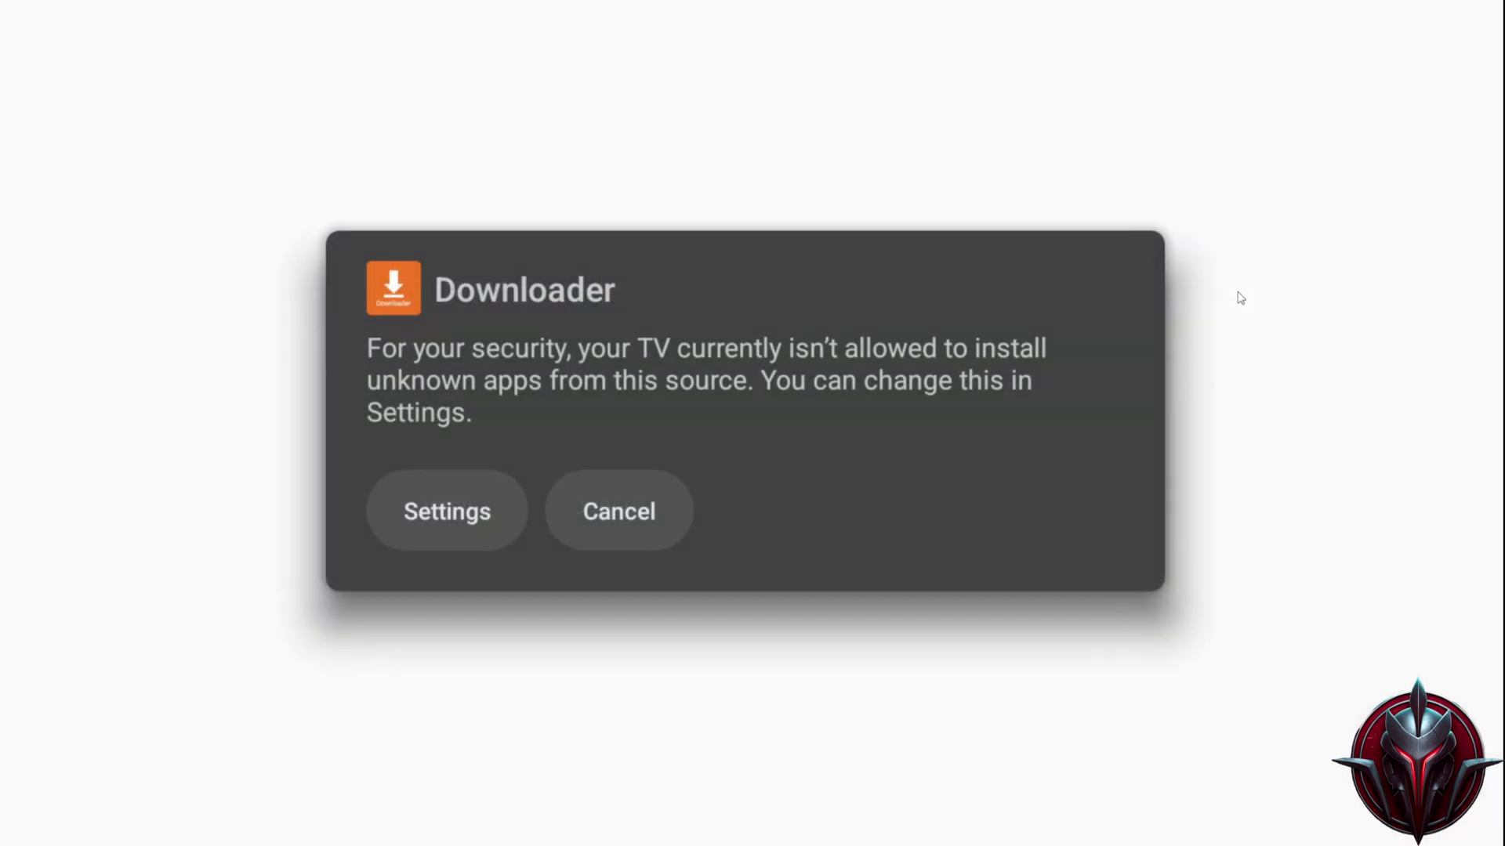
key("Right")
key("Left")
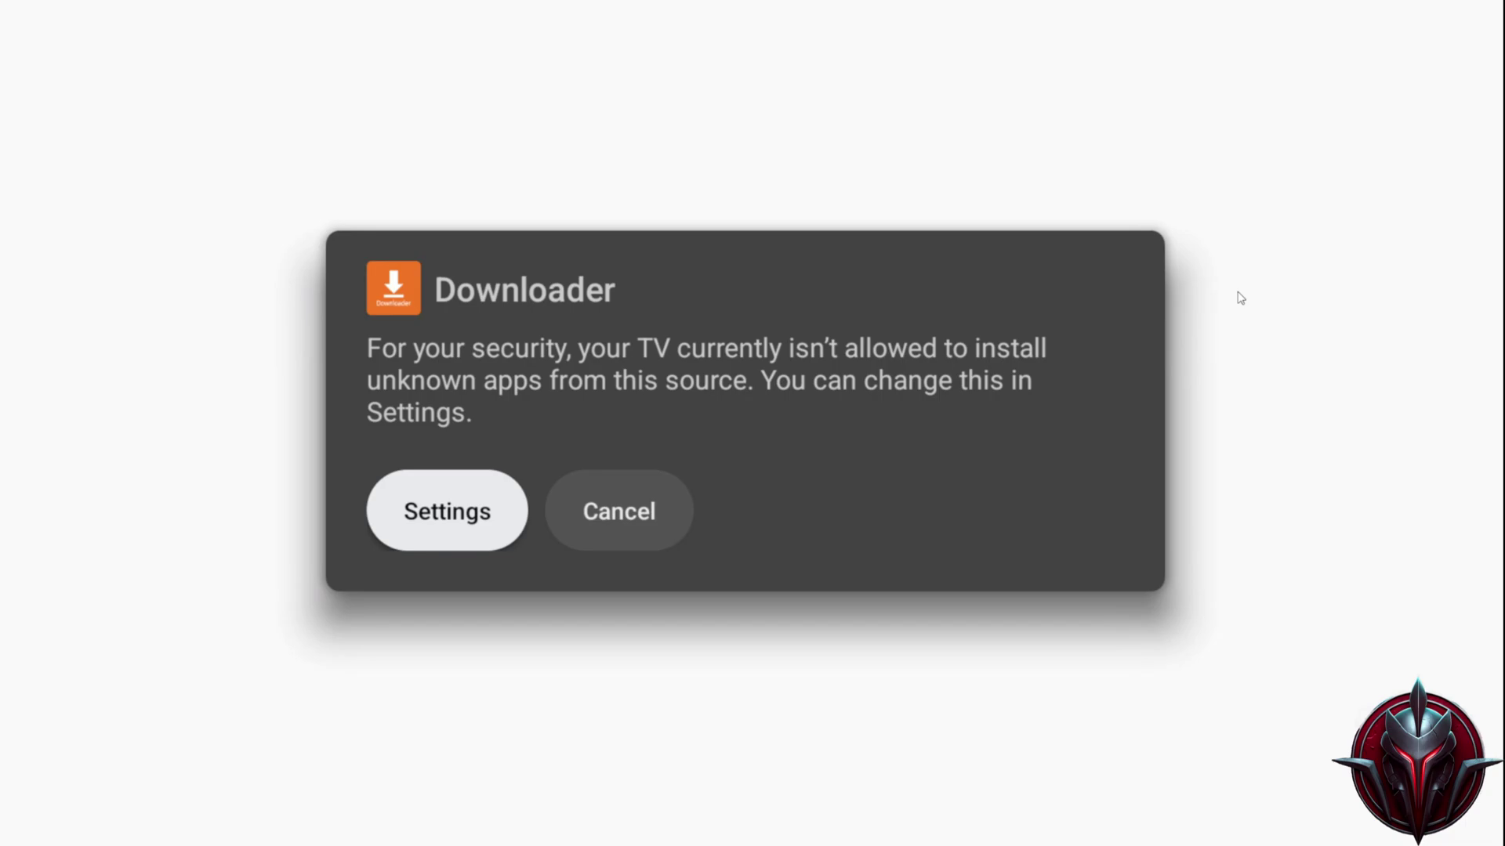
key("Return")
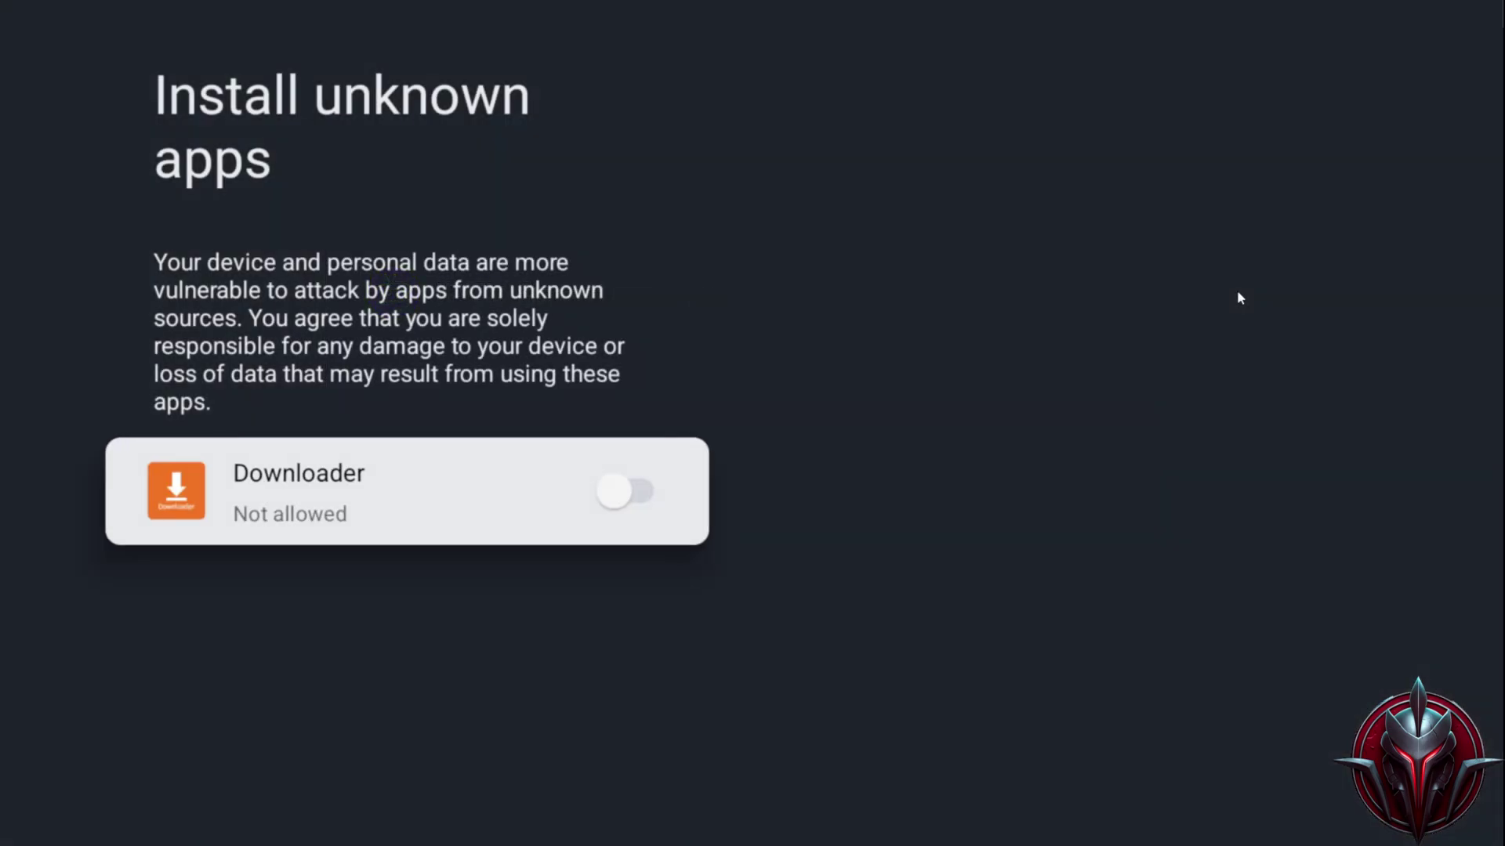
key("Return")
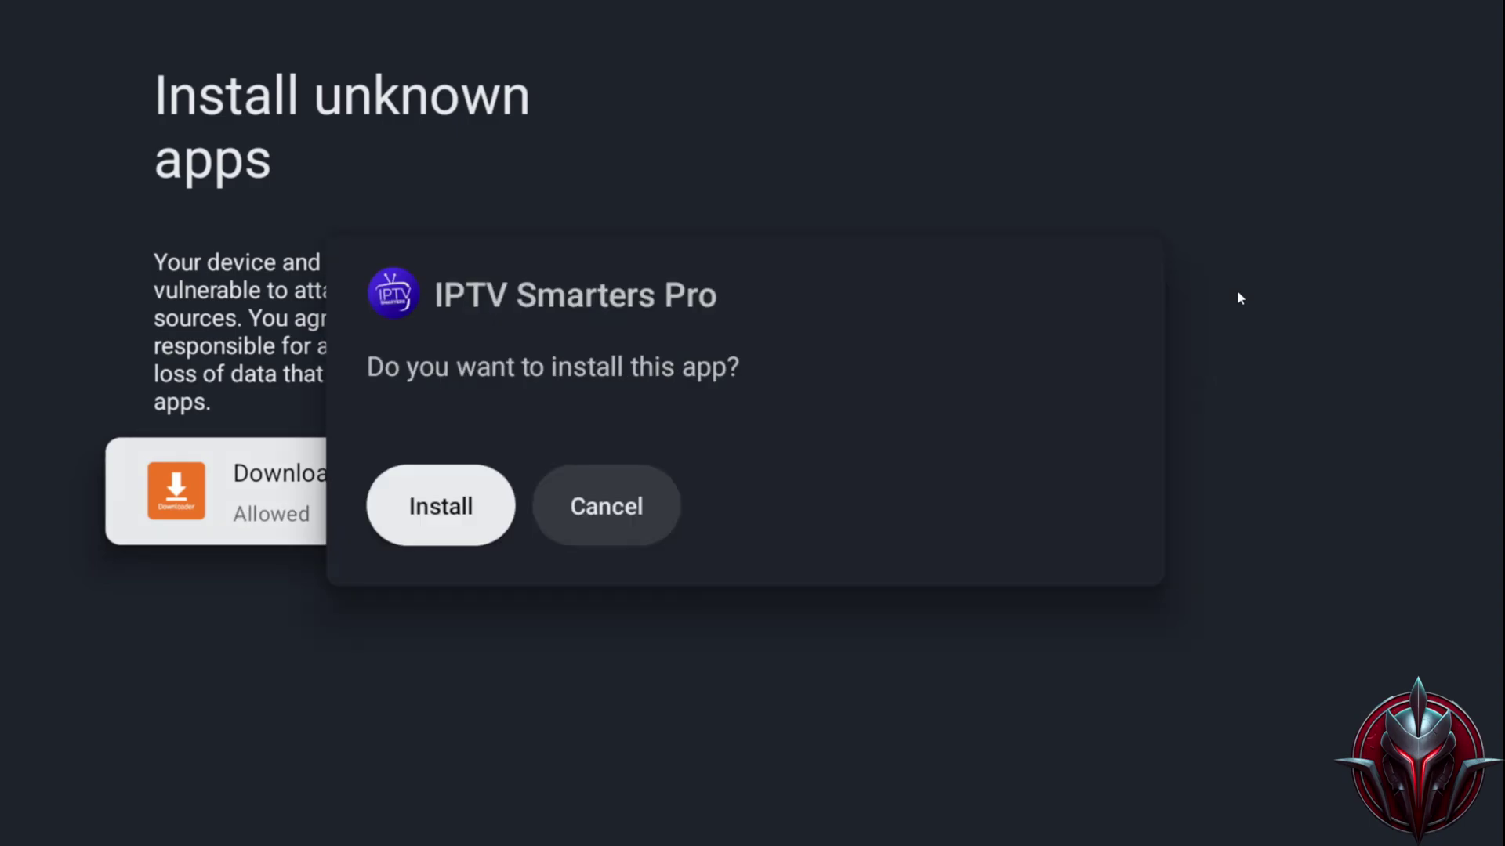
Confirm installation of IPTV Smarters Pro in the package installer
key("Right")
key("Left")
key("Return")
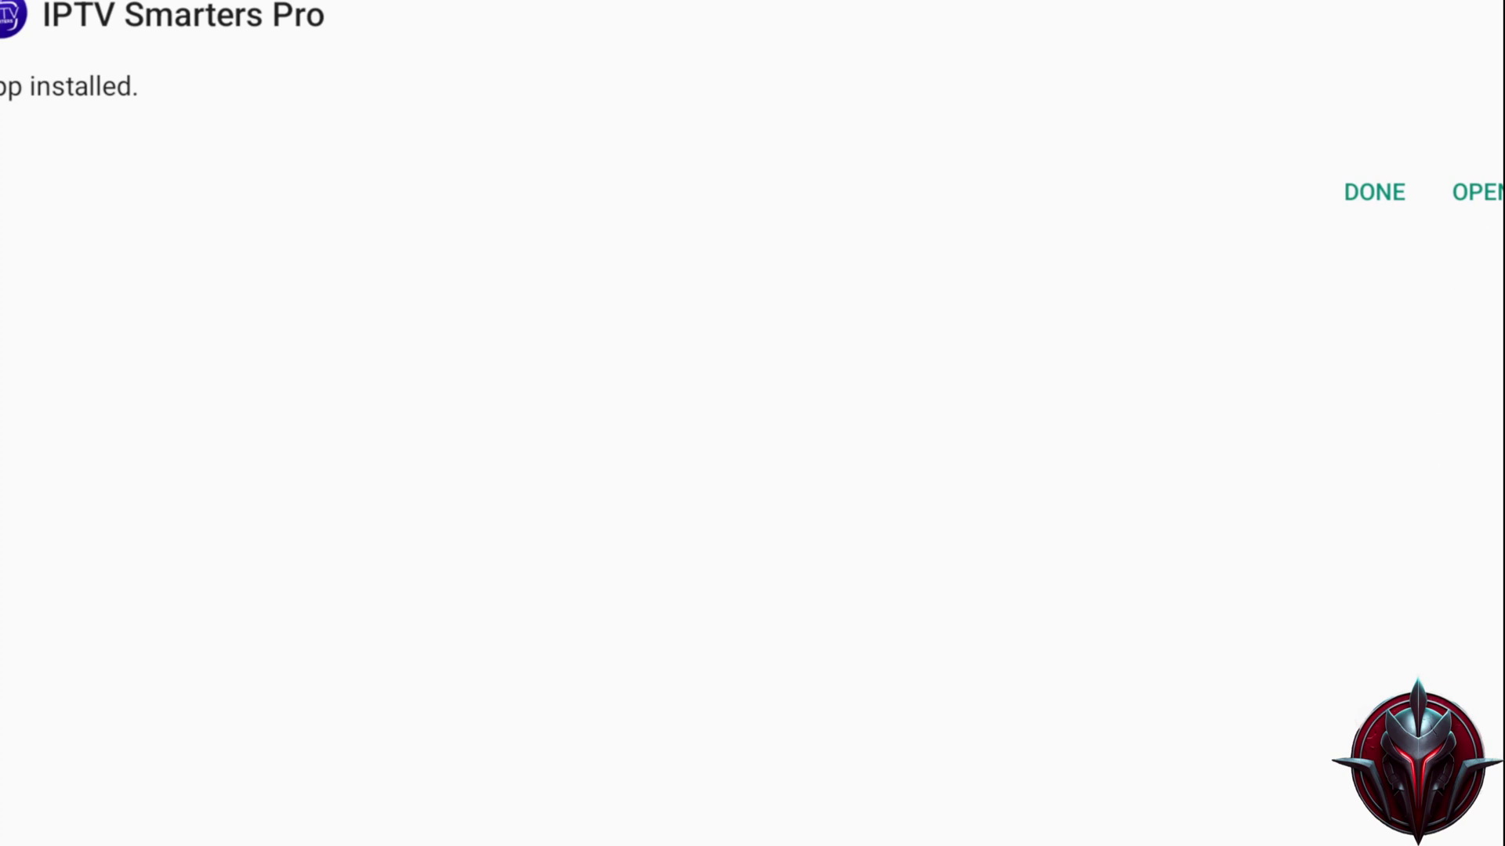
Finish the installer, dismiss the download status, and open Downloader's Files list
key("Return")
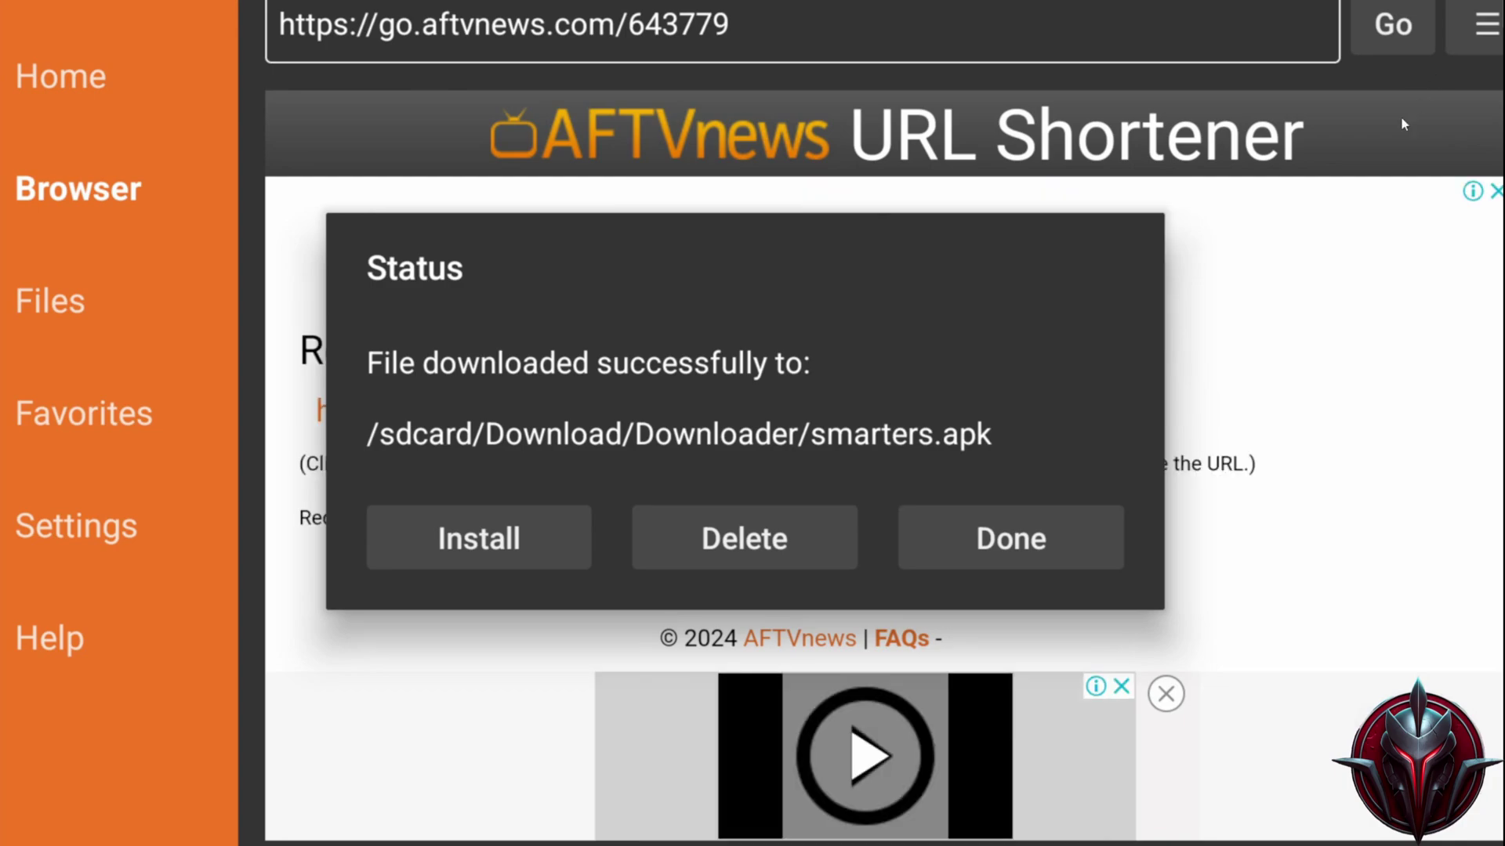
left_click(968, 538)
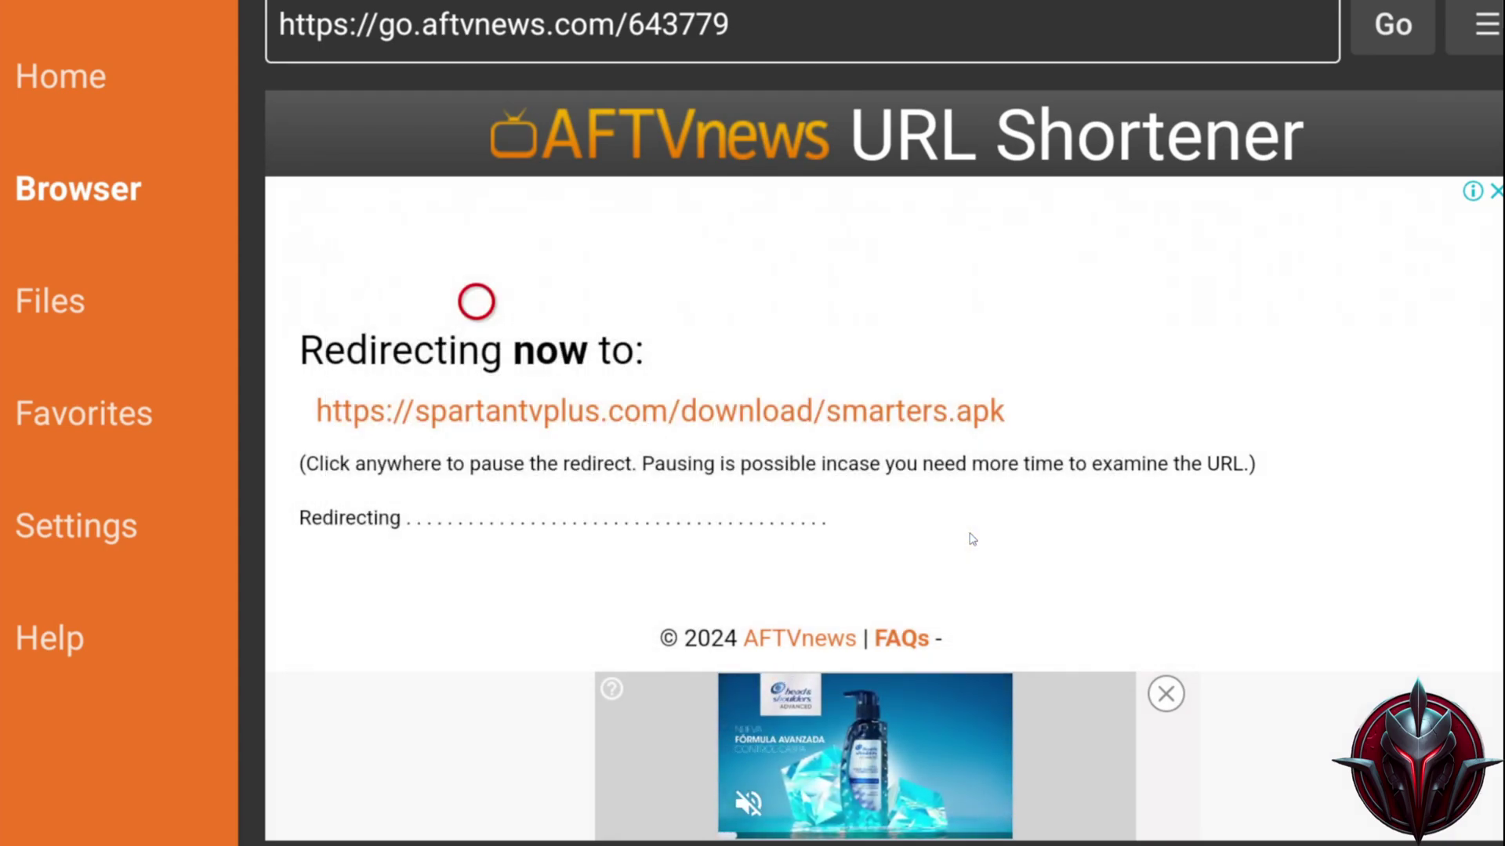
left_click(58, 307)
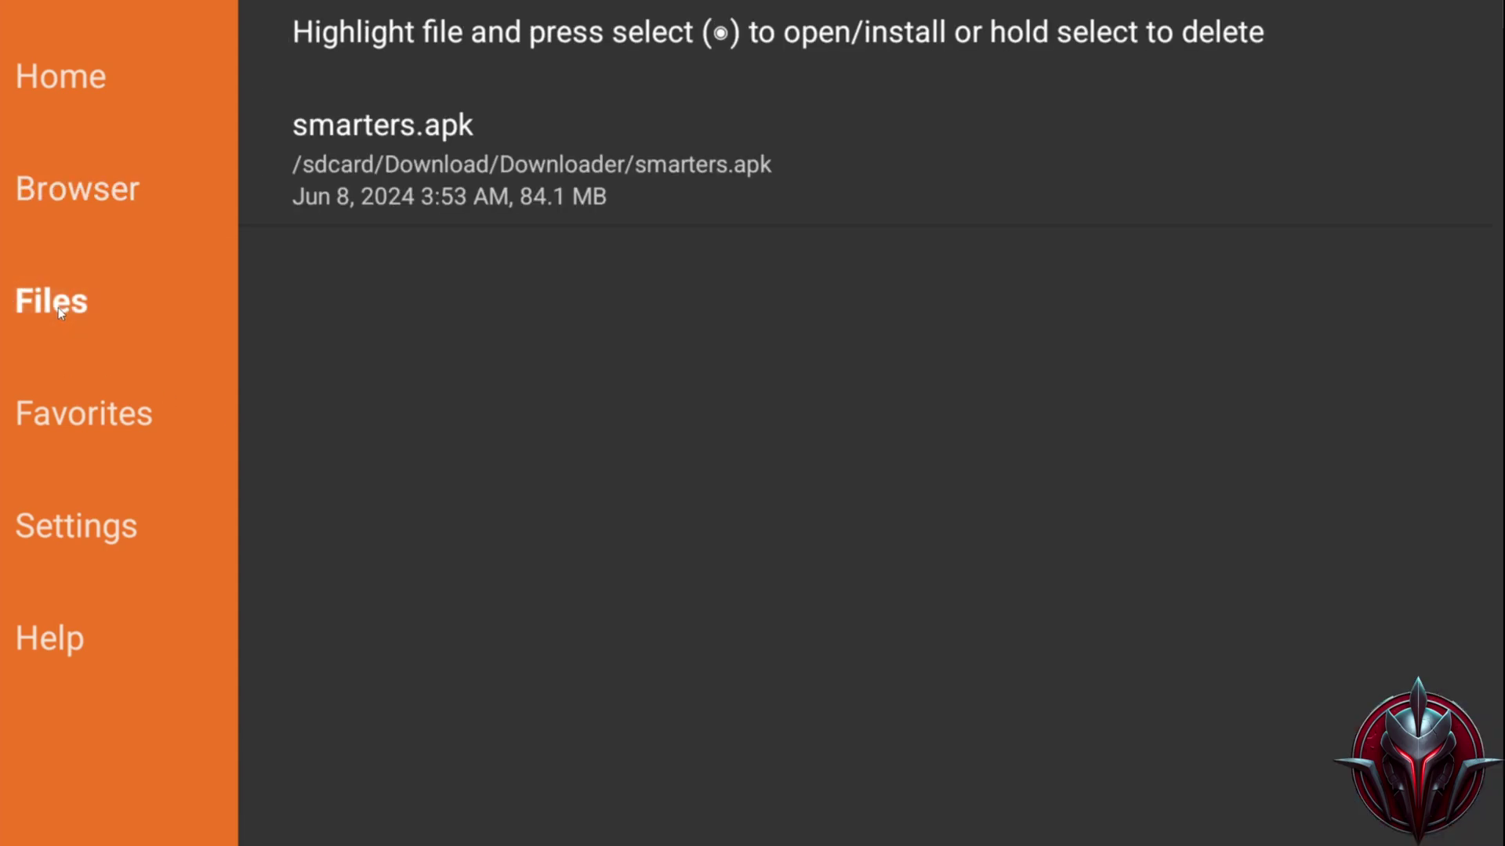
left_click(121, 207)
left_click(96, 304)
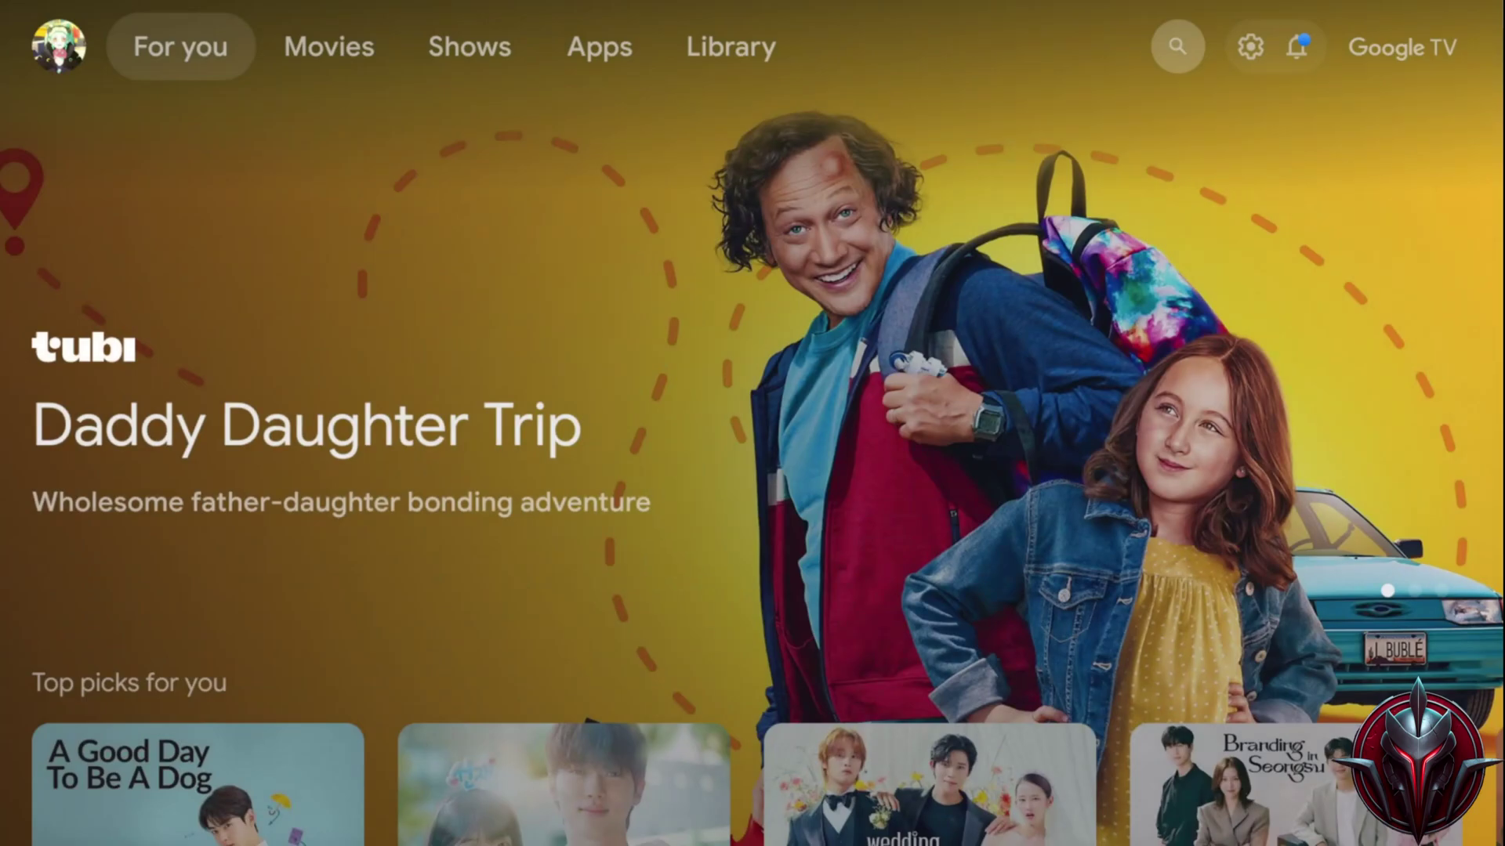
Go to the Apps page and highlight IPTV Smarters Pro under Your apps
key("Up")
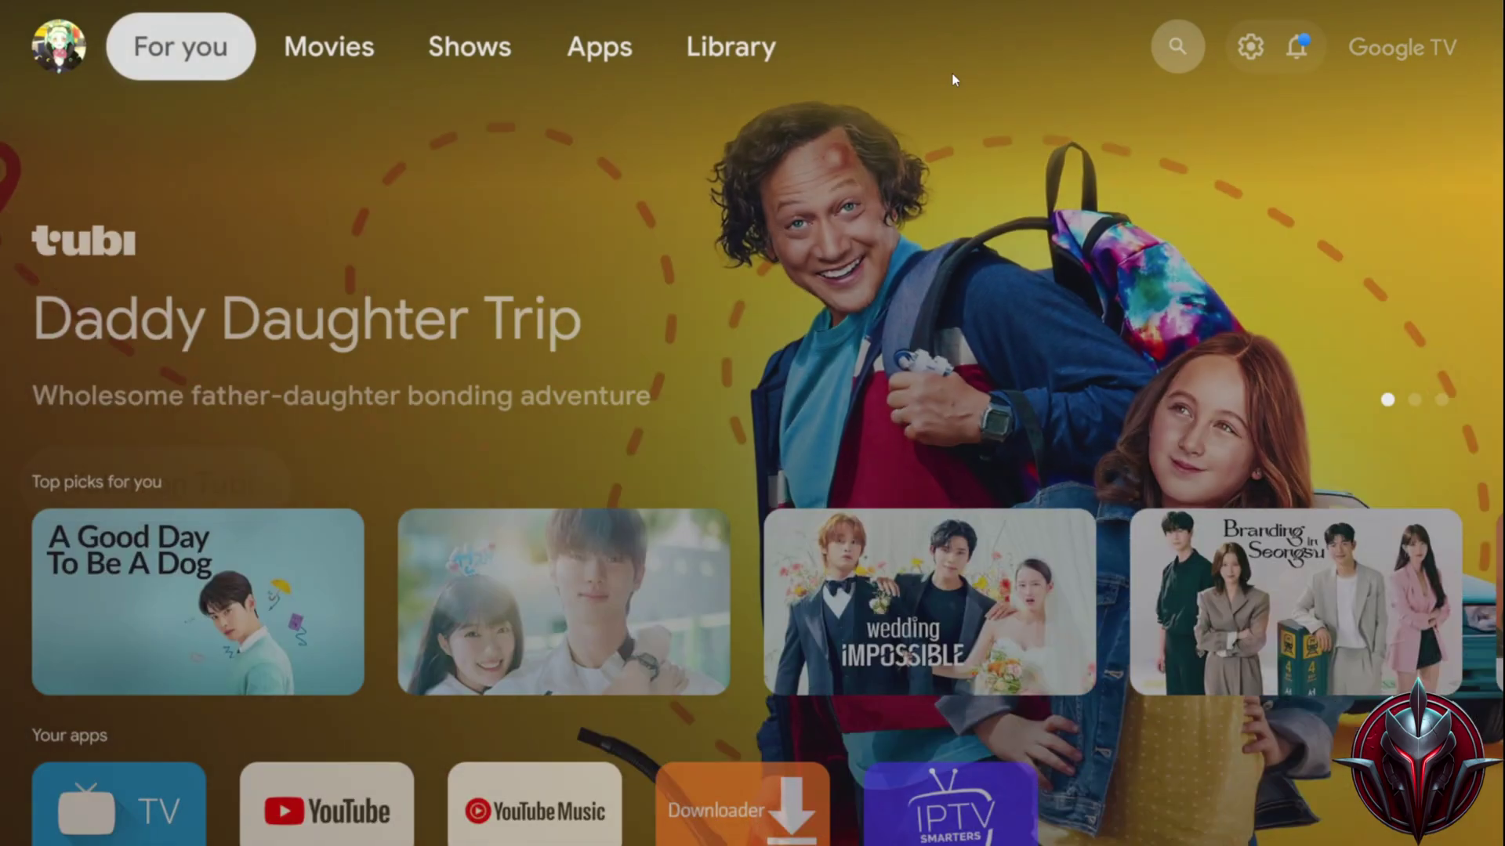
key("Right")
key("Right")
key("Right")
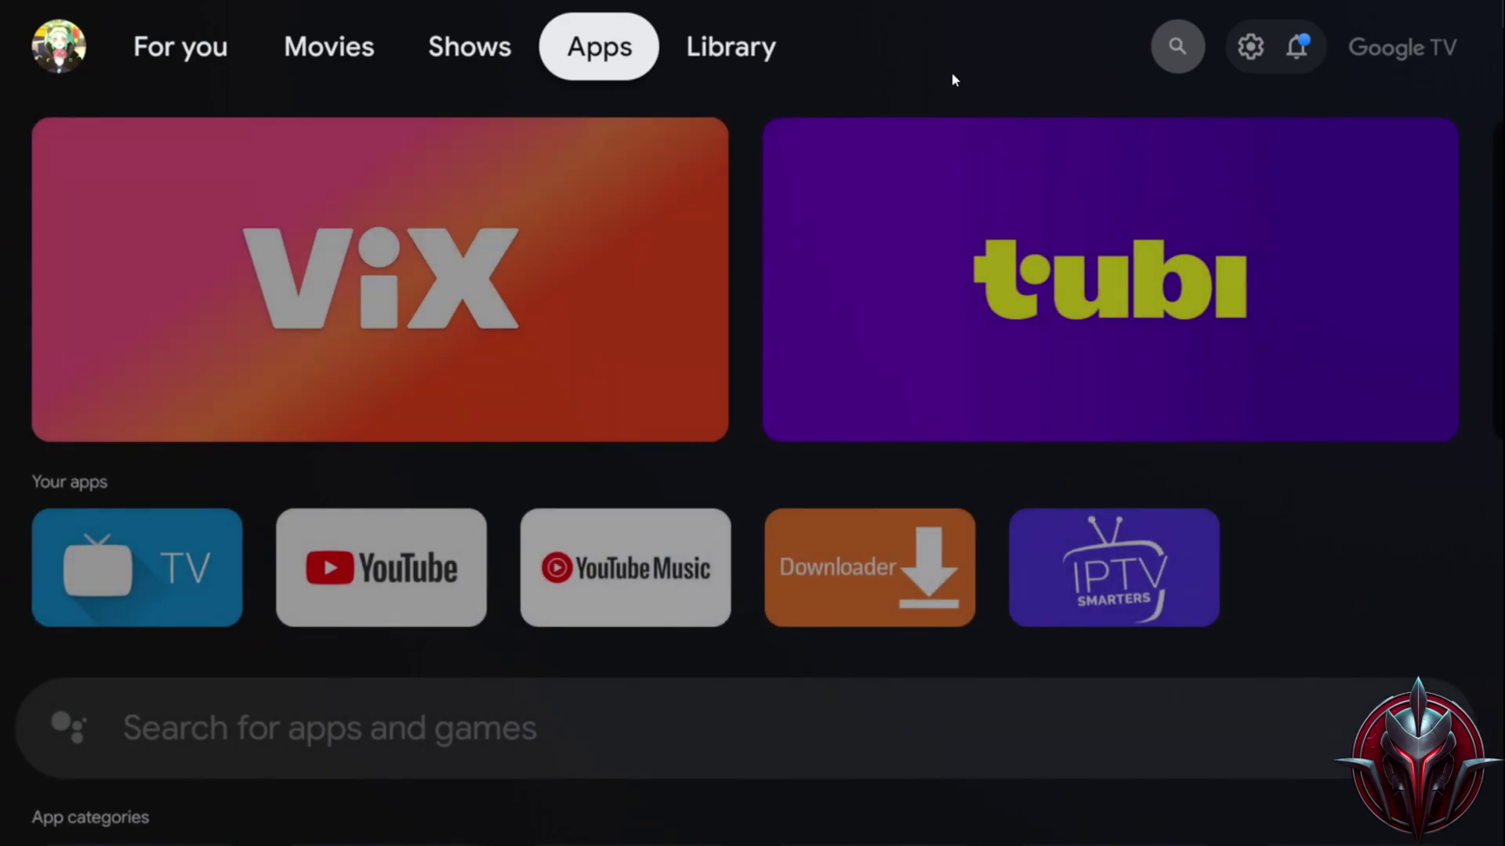
key("Down")
key("Down")
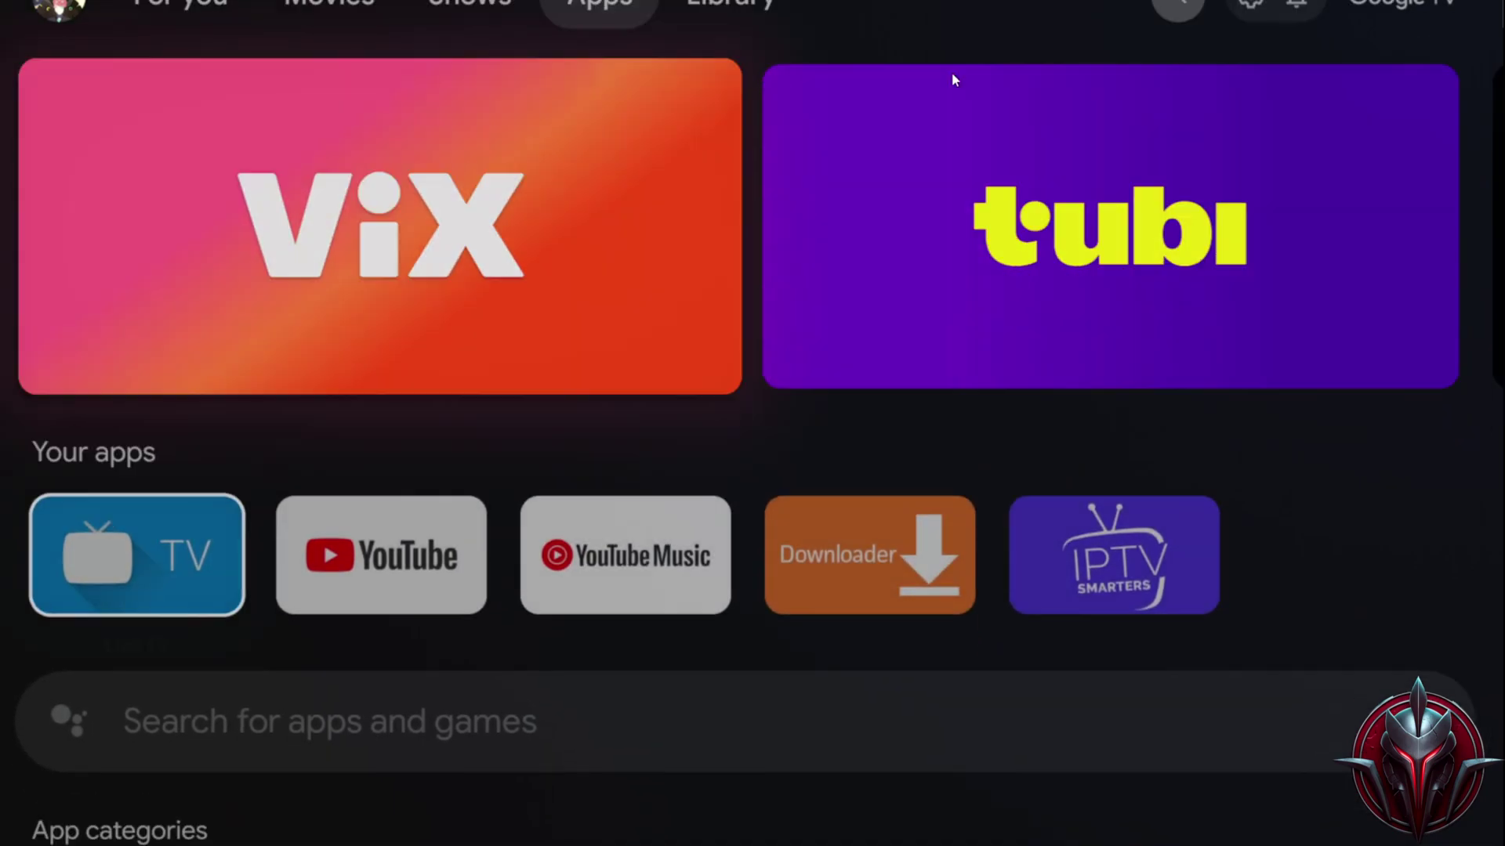
key("Right")
key("Right")
key("Right")
key("Right")
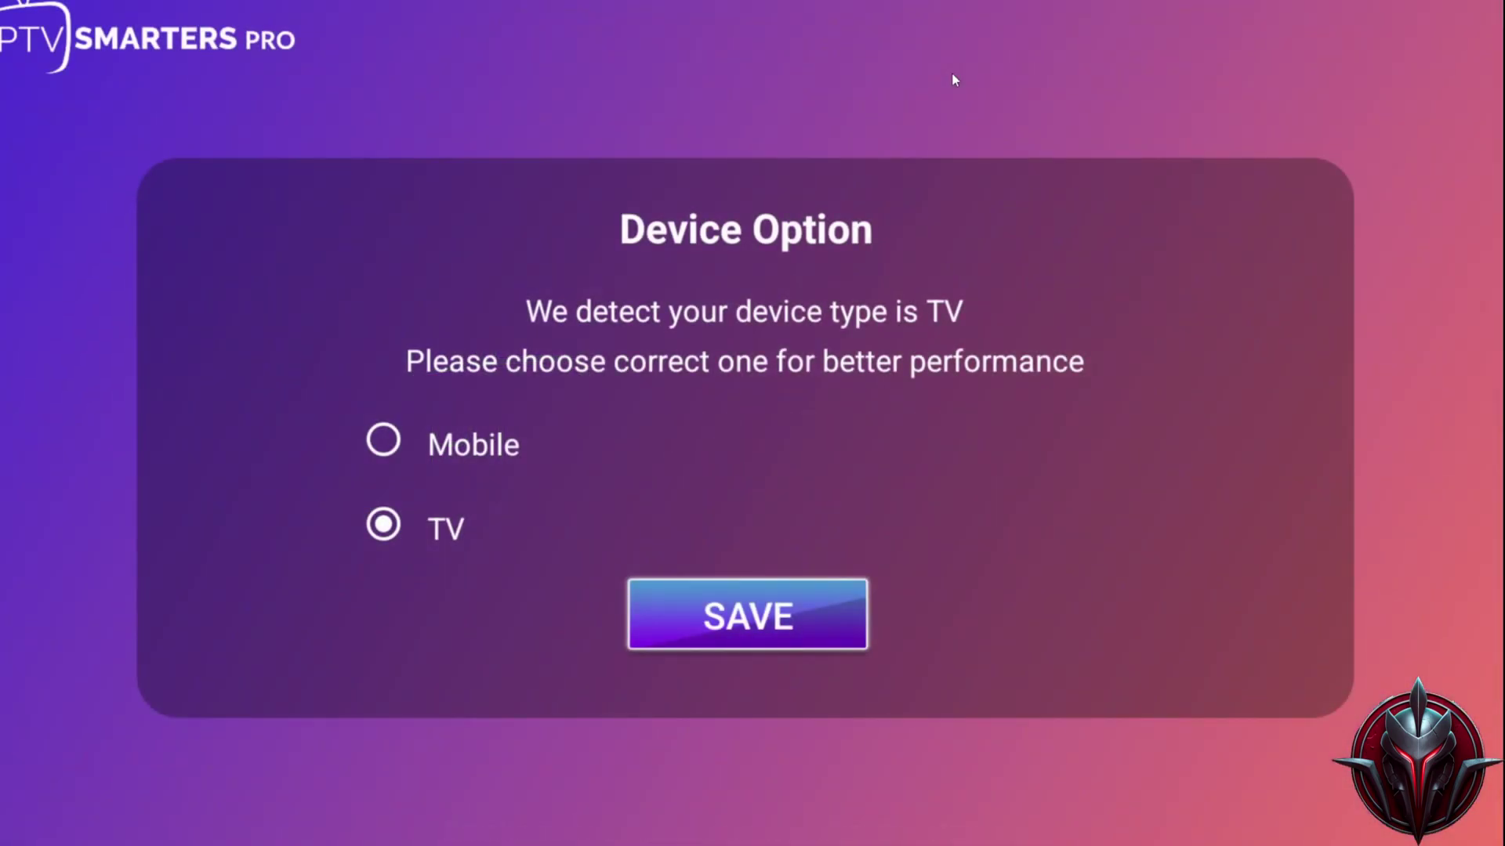
Save TV as the device type, then scroll through and accept the license agreement
key("Return")
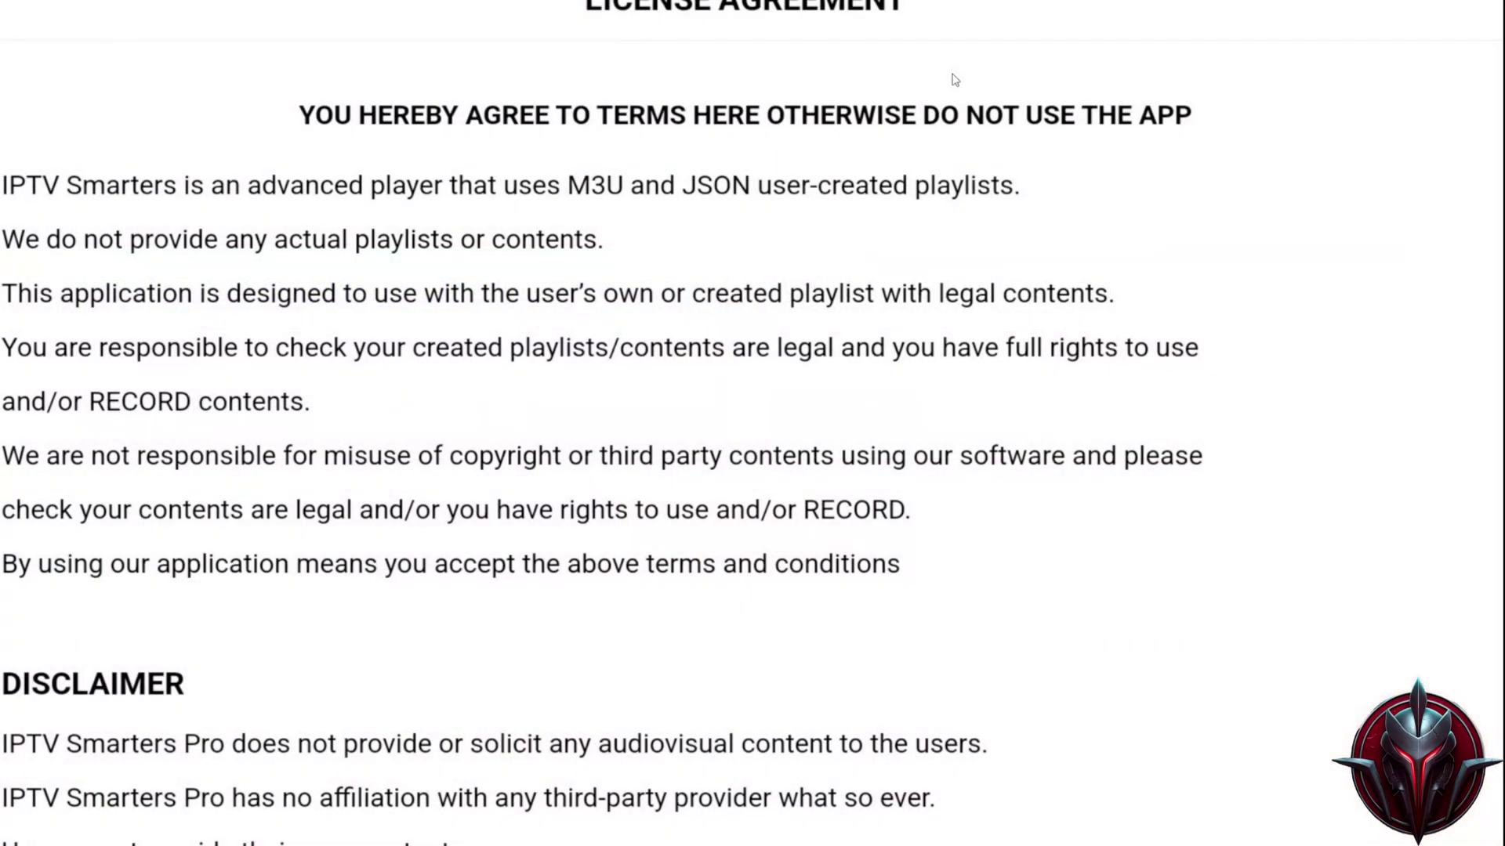
scroll(954, 79, "down", 3)
key("Return")
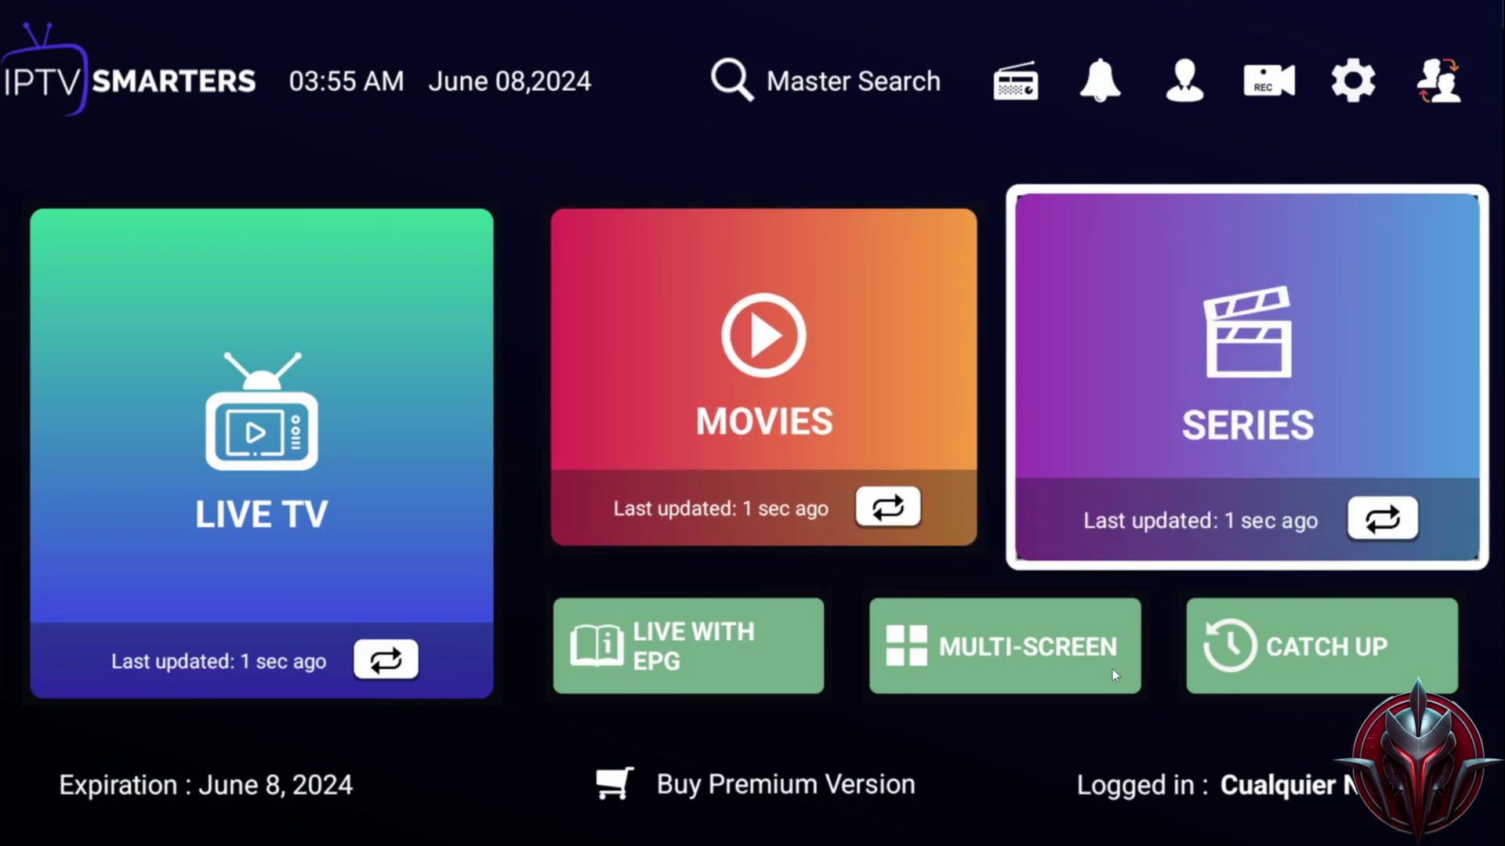
Open Account Info to view the subscription details, then back out
key("Left")
key("Left")
key("Left")
key("Left")
key("Right")
key("Right")
key("Right")
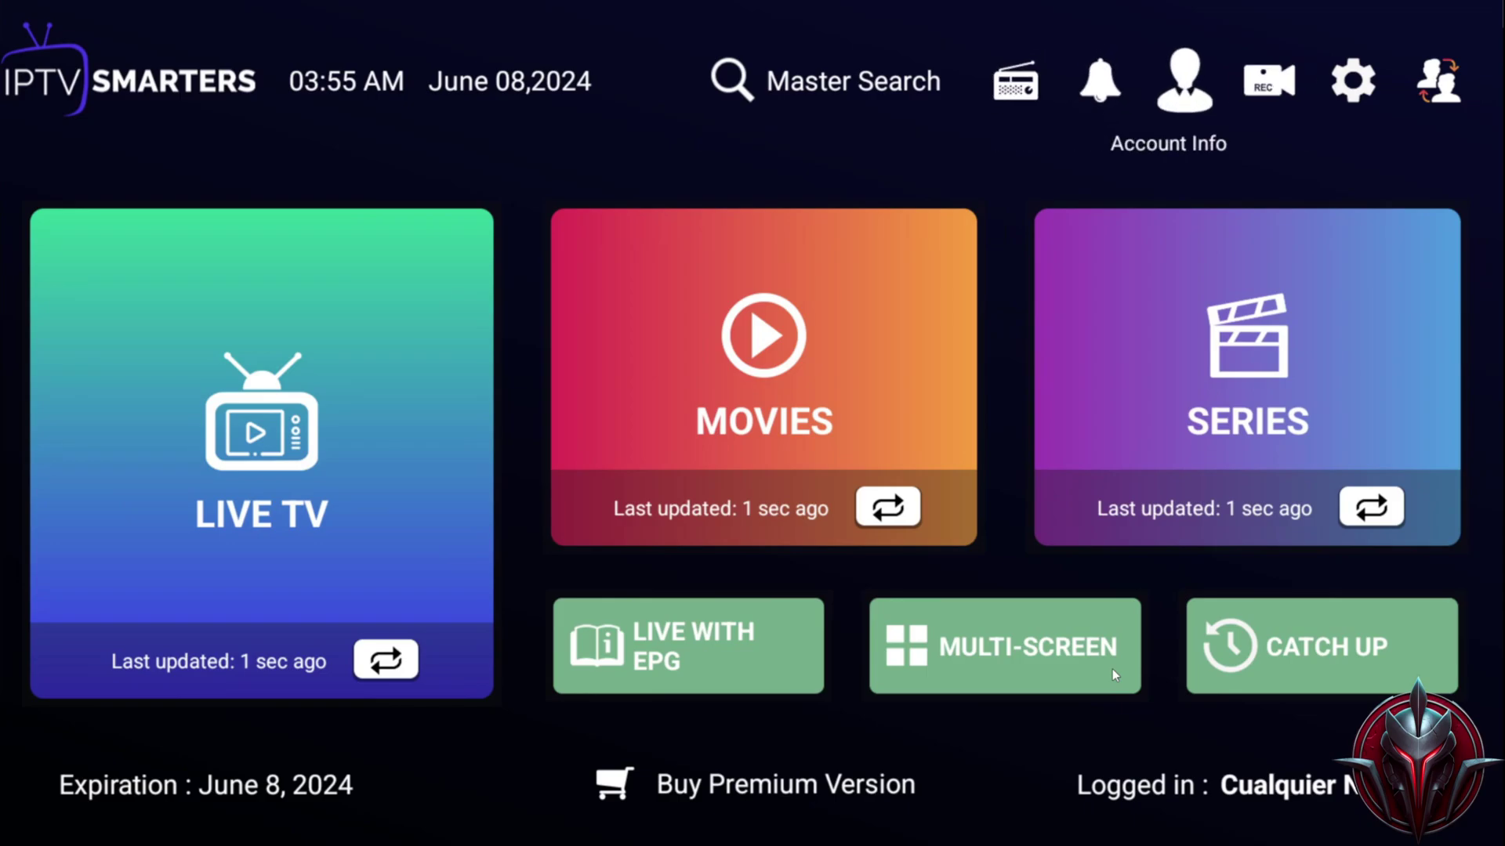
key("Return")
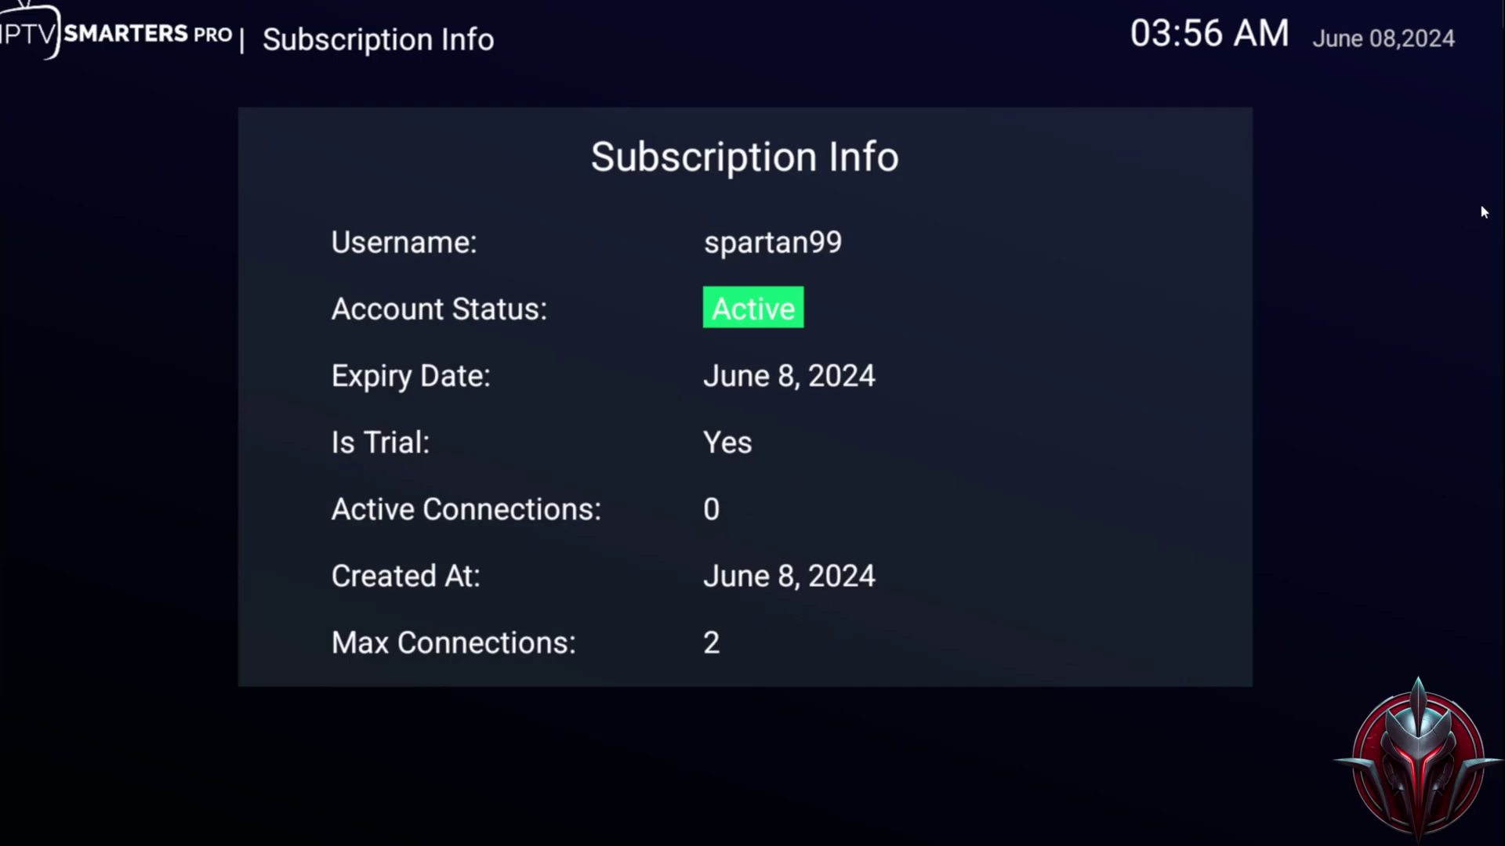
key("Escape")
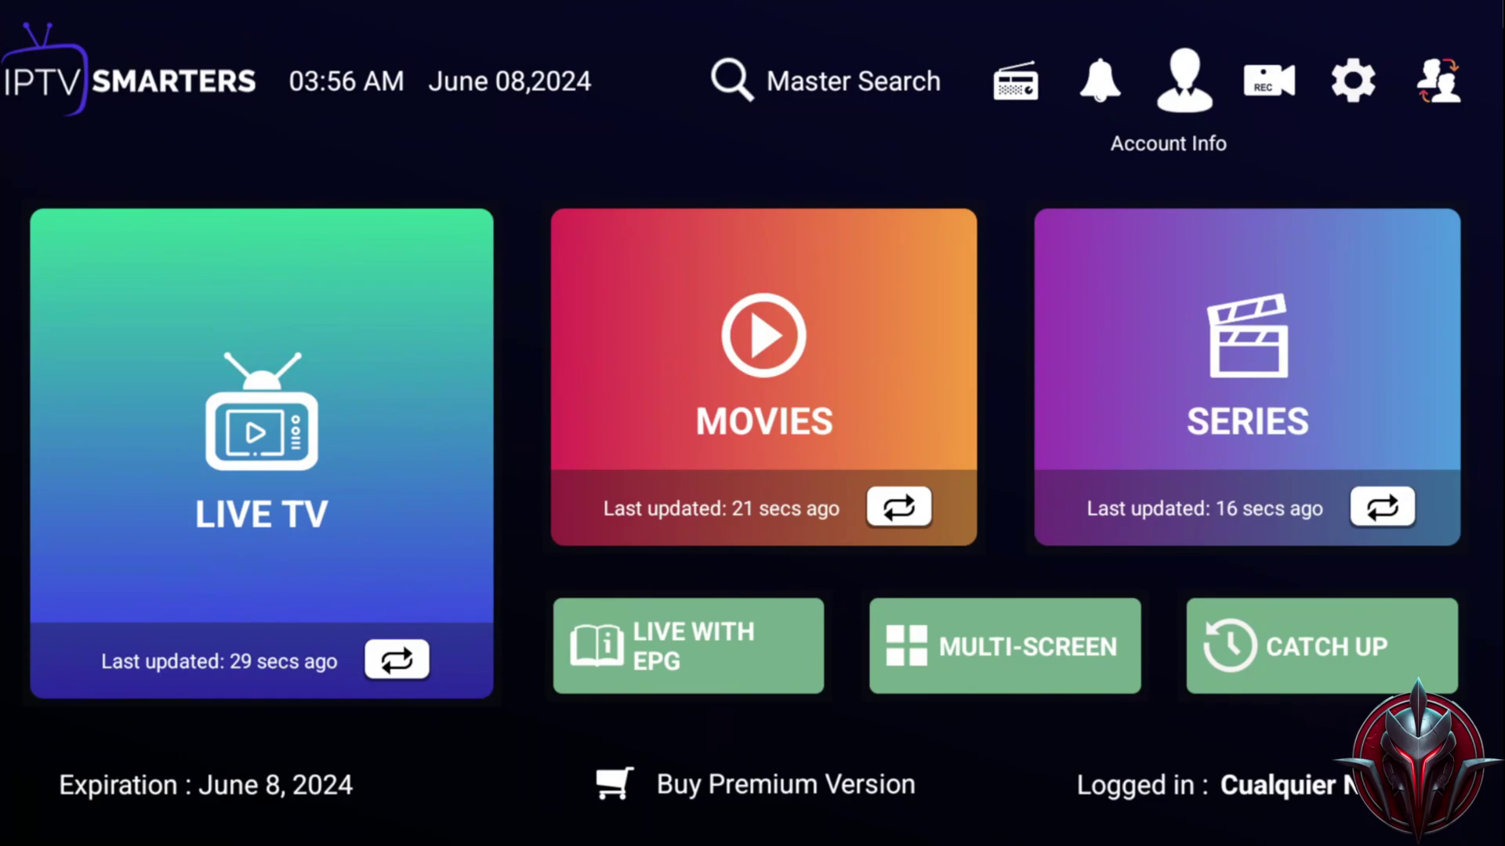
Open Recordings, allow access to photos, videos and audio, and return to the dashboard
key("Right")
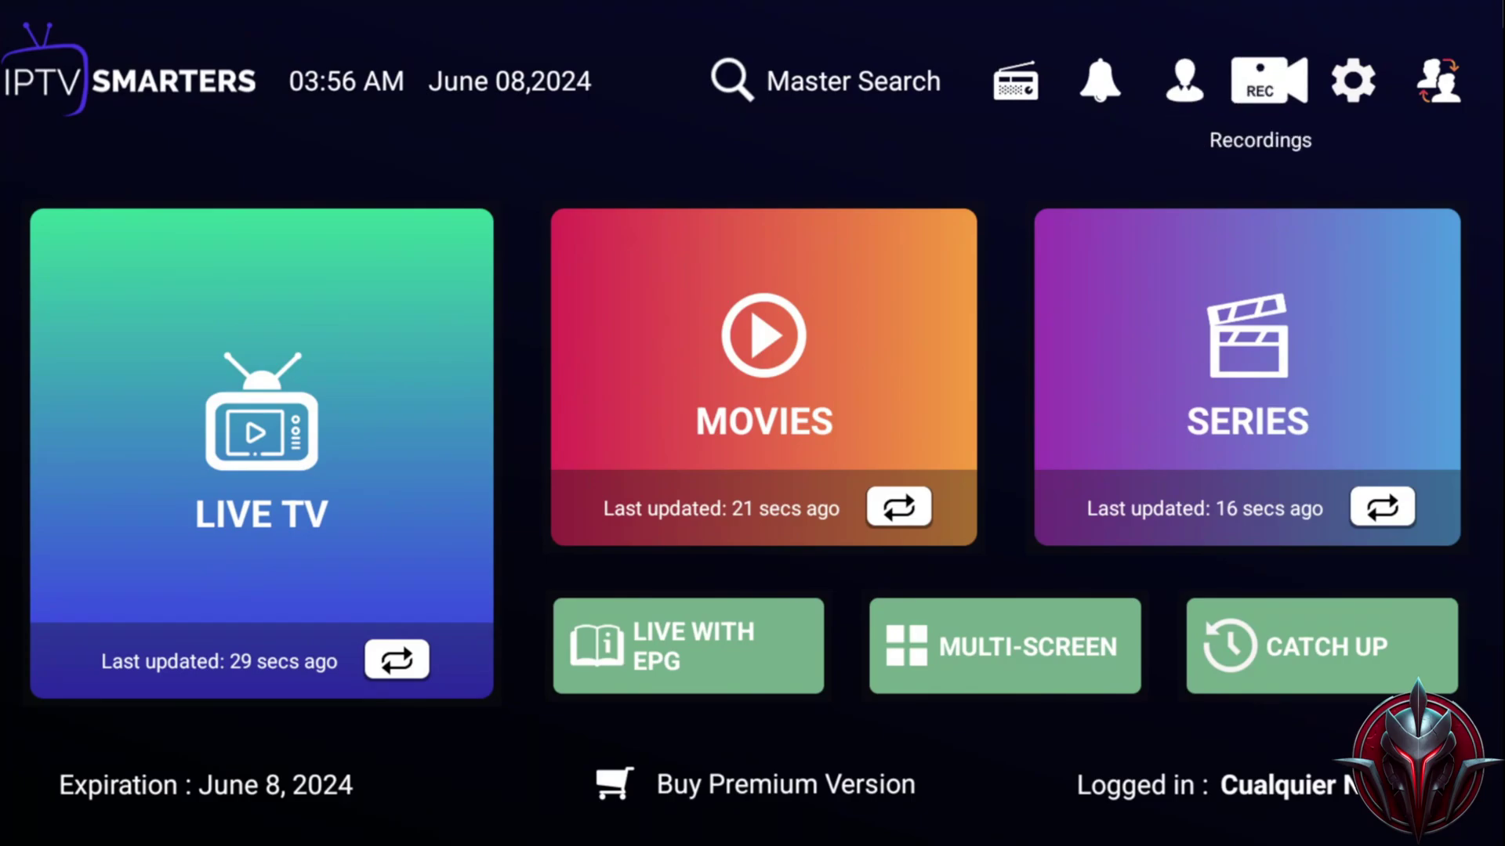
key("Return")
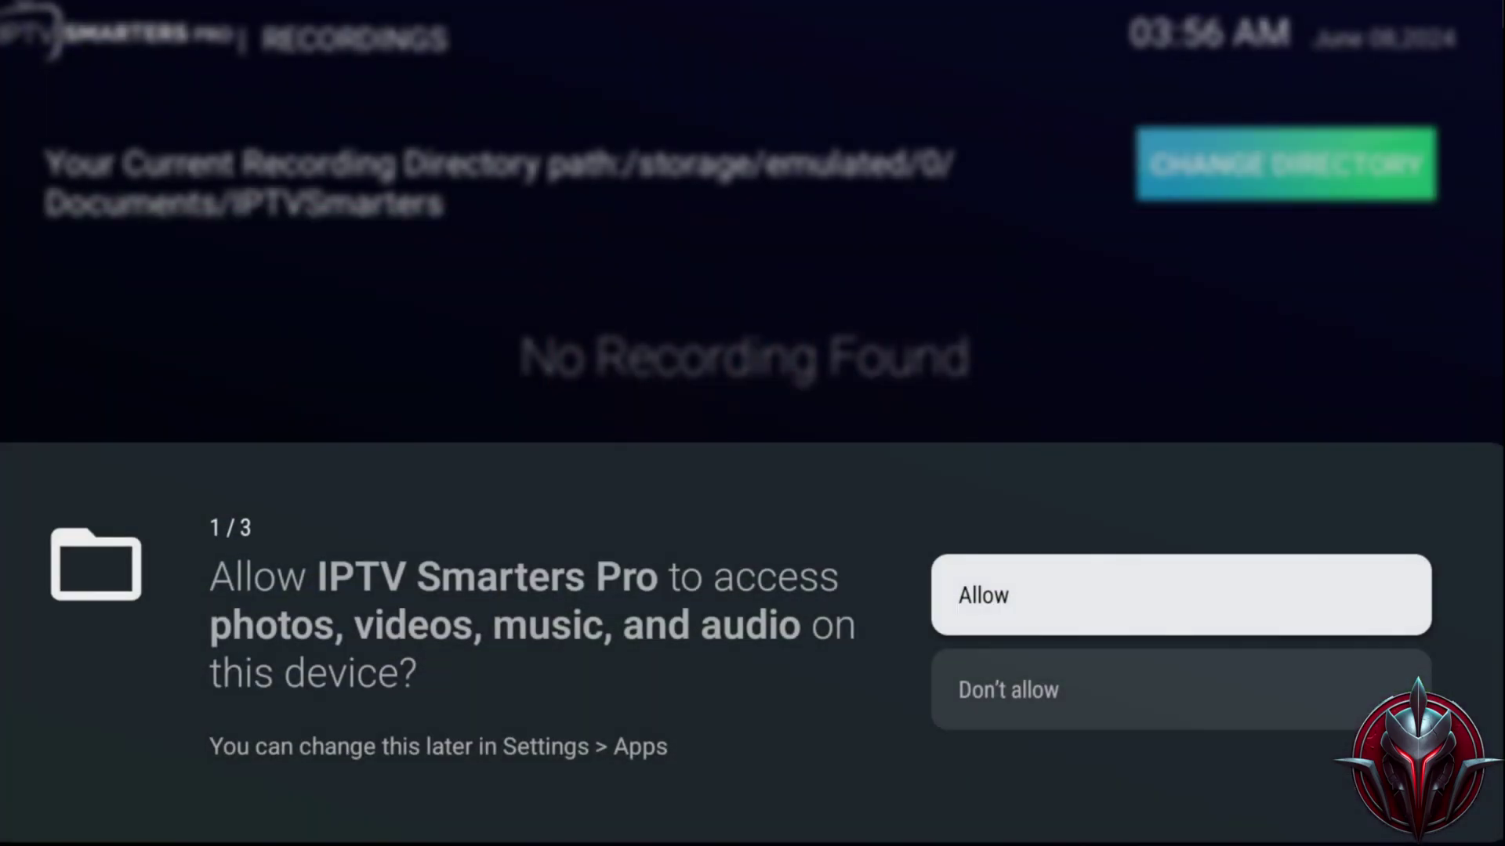
key("Return")
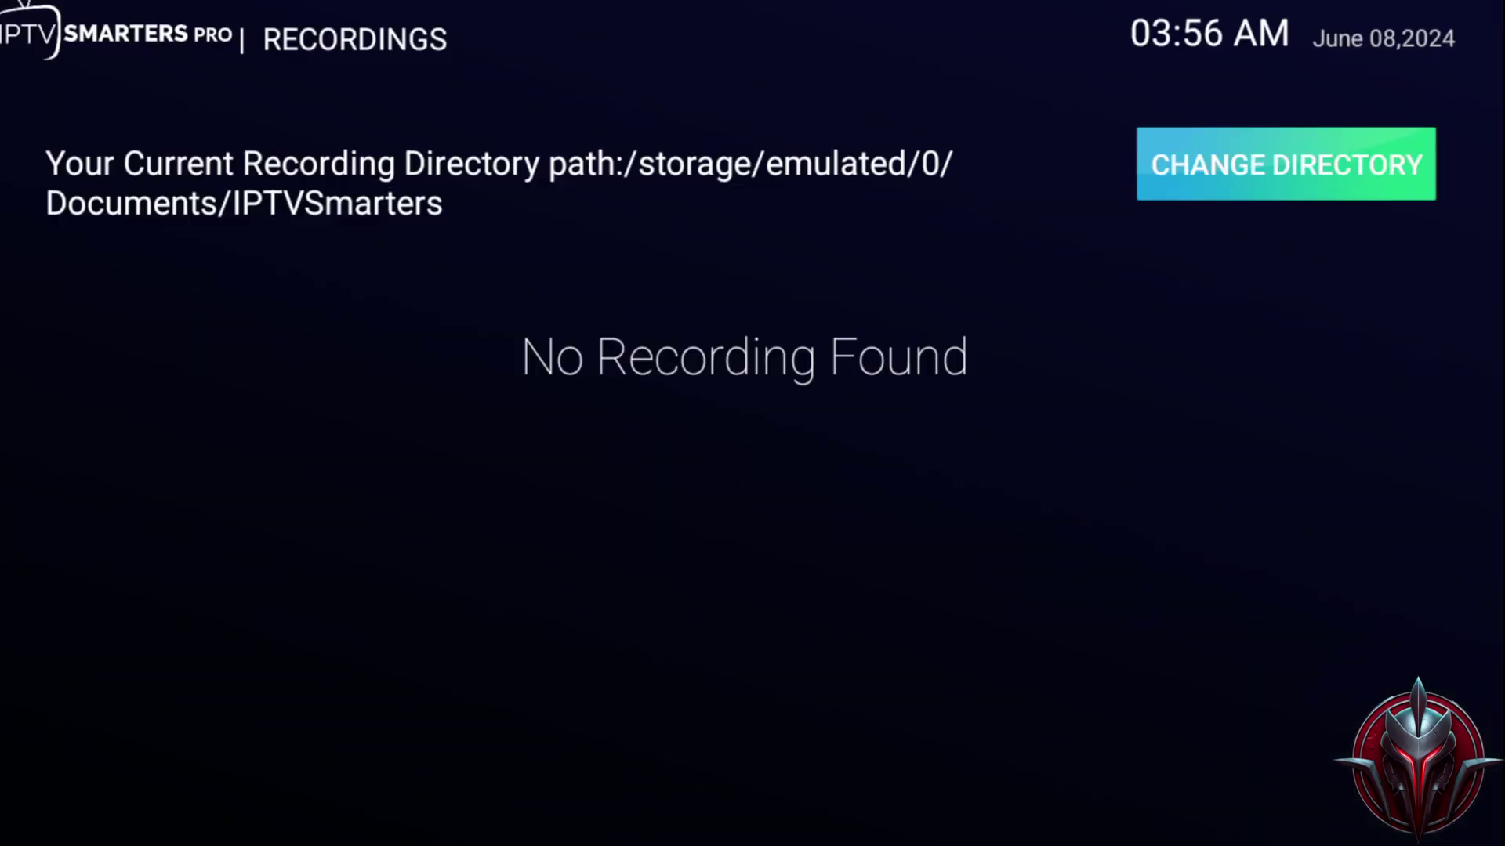
key("Escape")
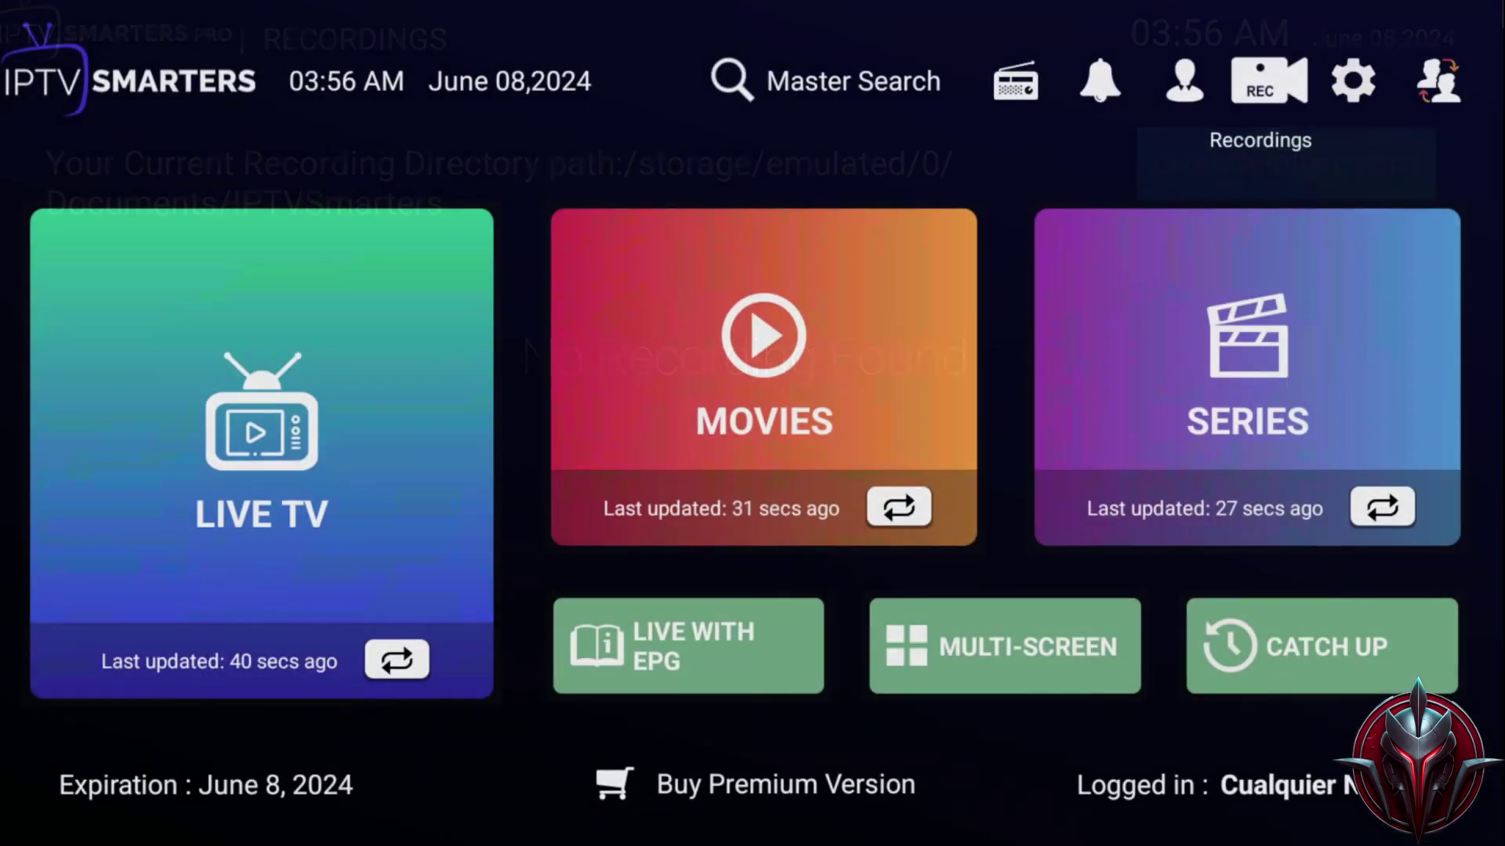
key("Right")
key("Return")
key("Right")
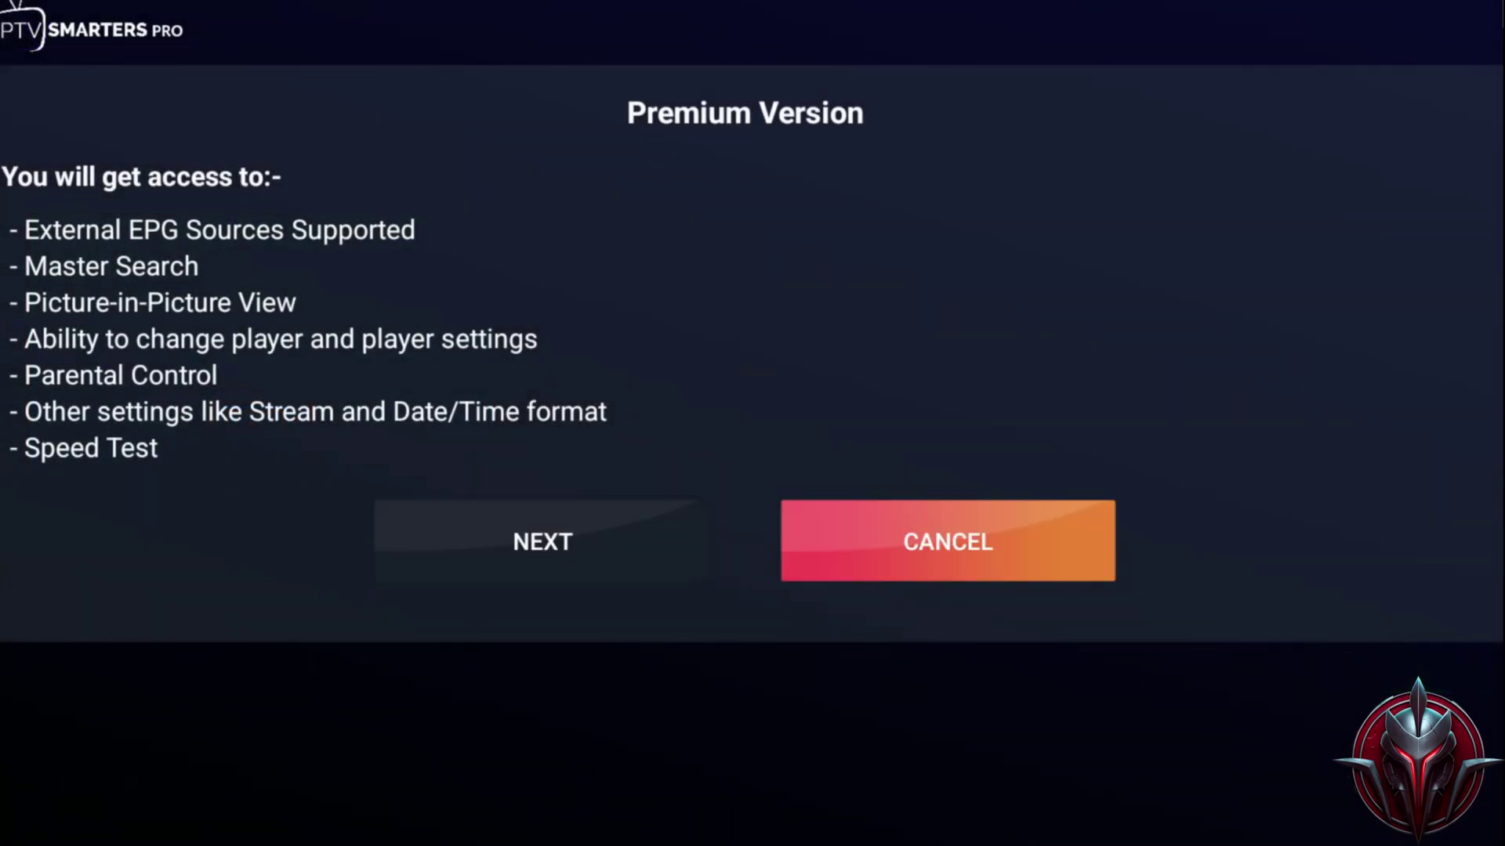
key("Left")
key("Right")
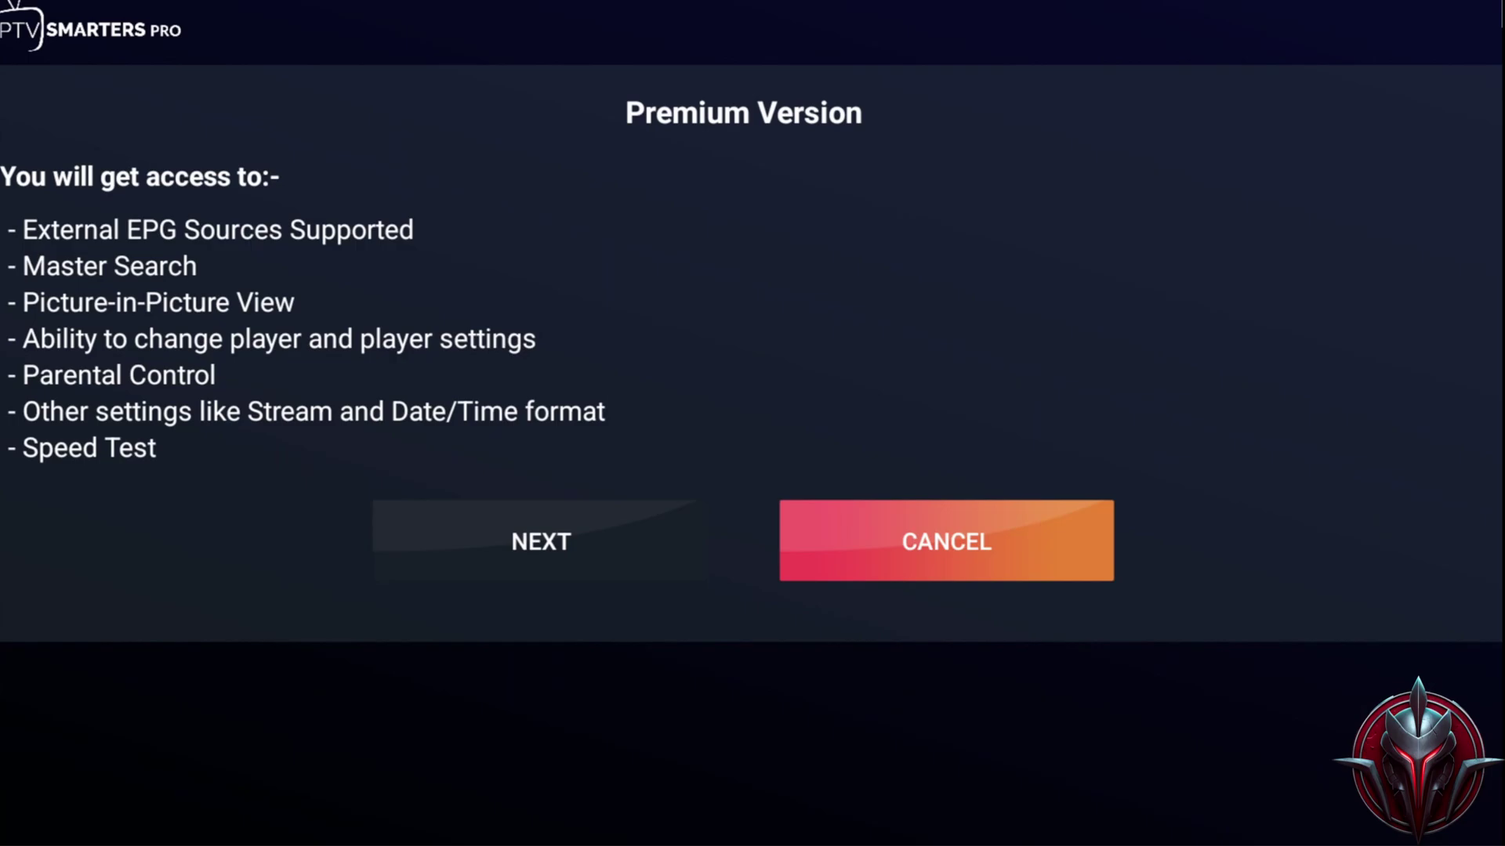
Dismiss the premium offer and open the Switch User list of saved users
key("Return")
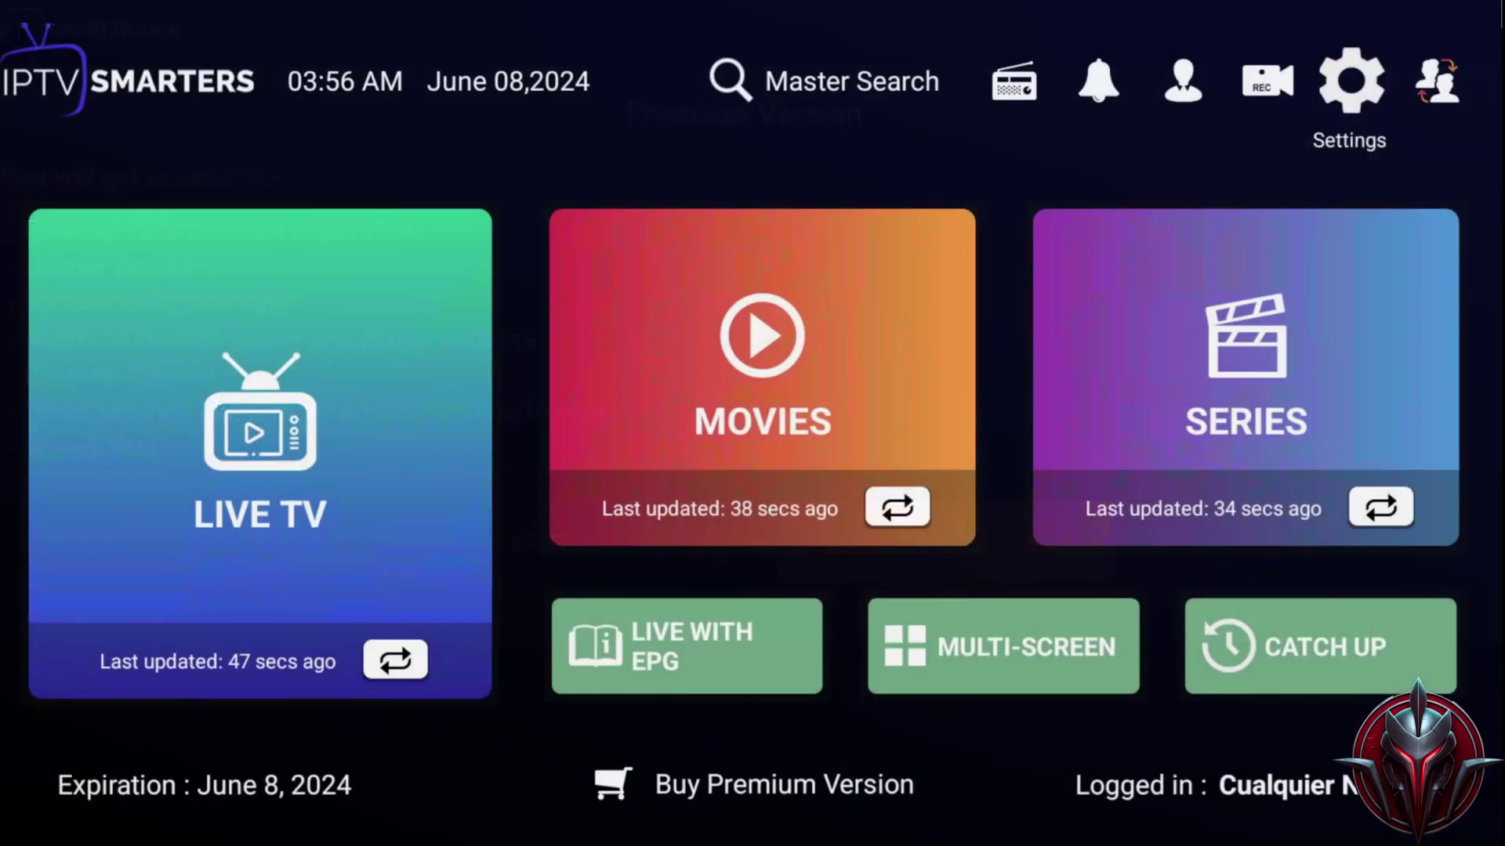
key("Right")
key("Return")
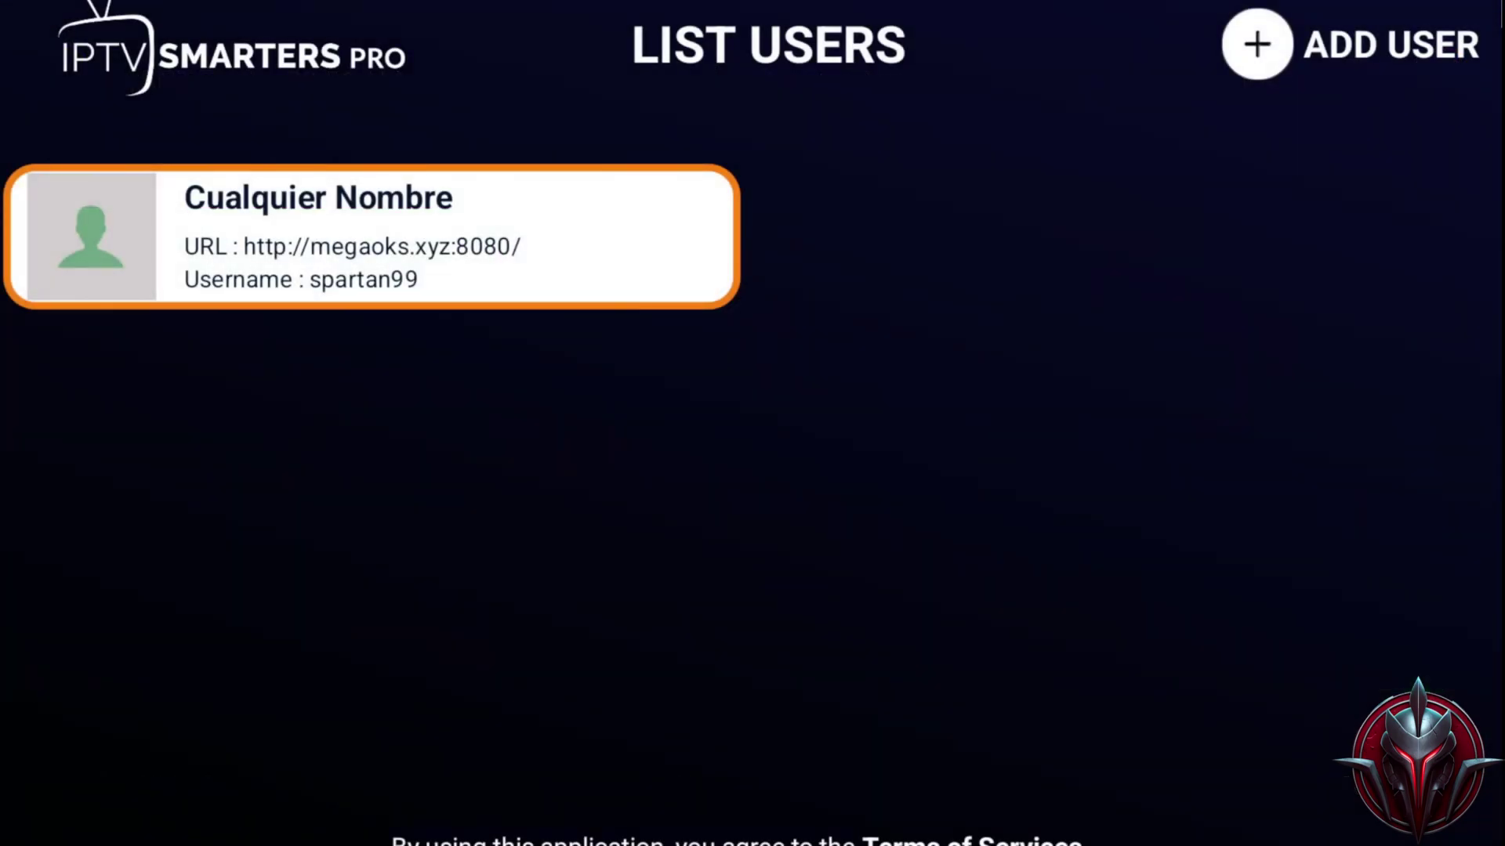
View the Add User options, then return to the List Users screen with the saved user
key("Down")
key("Right")
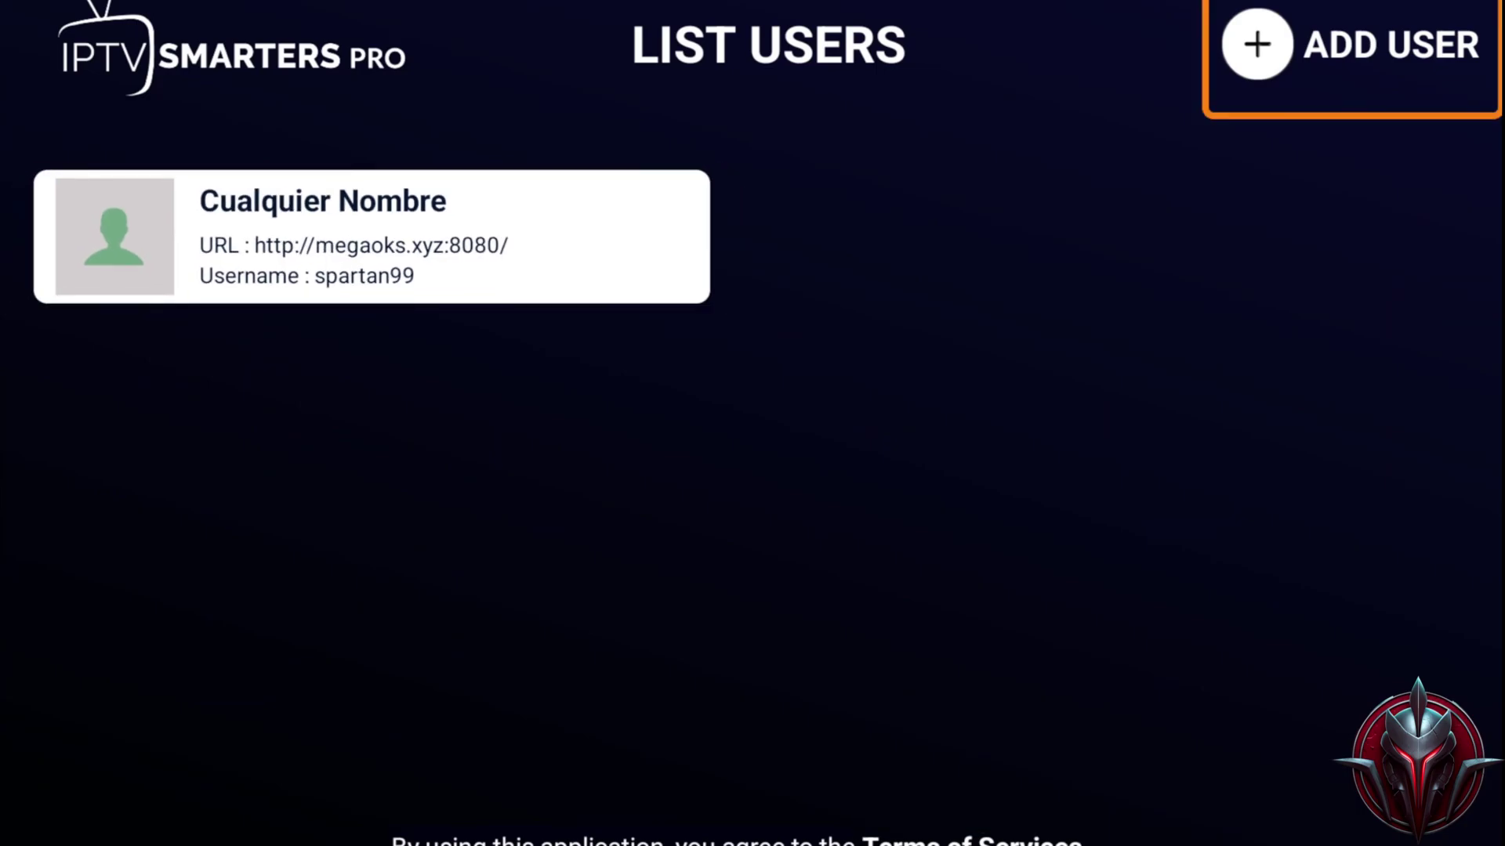
key("Return")
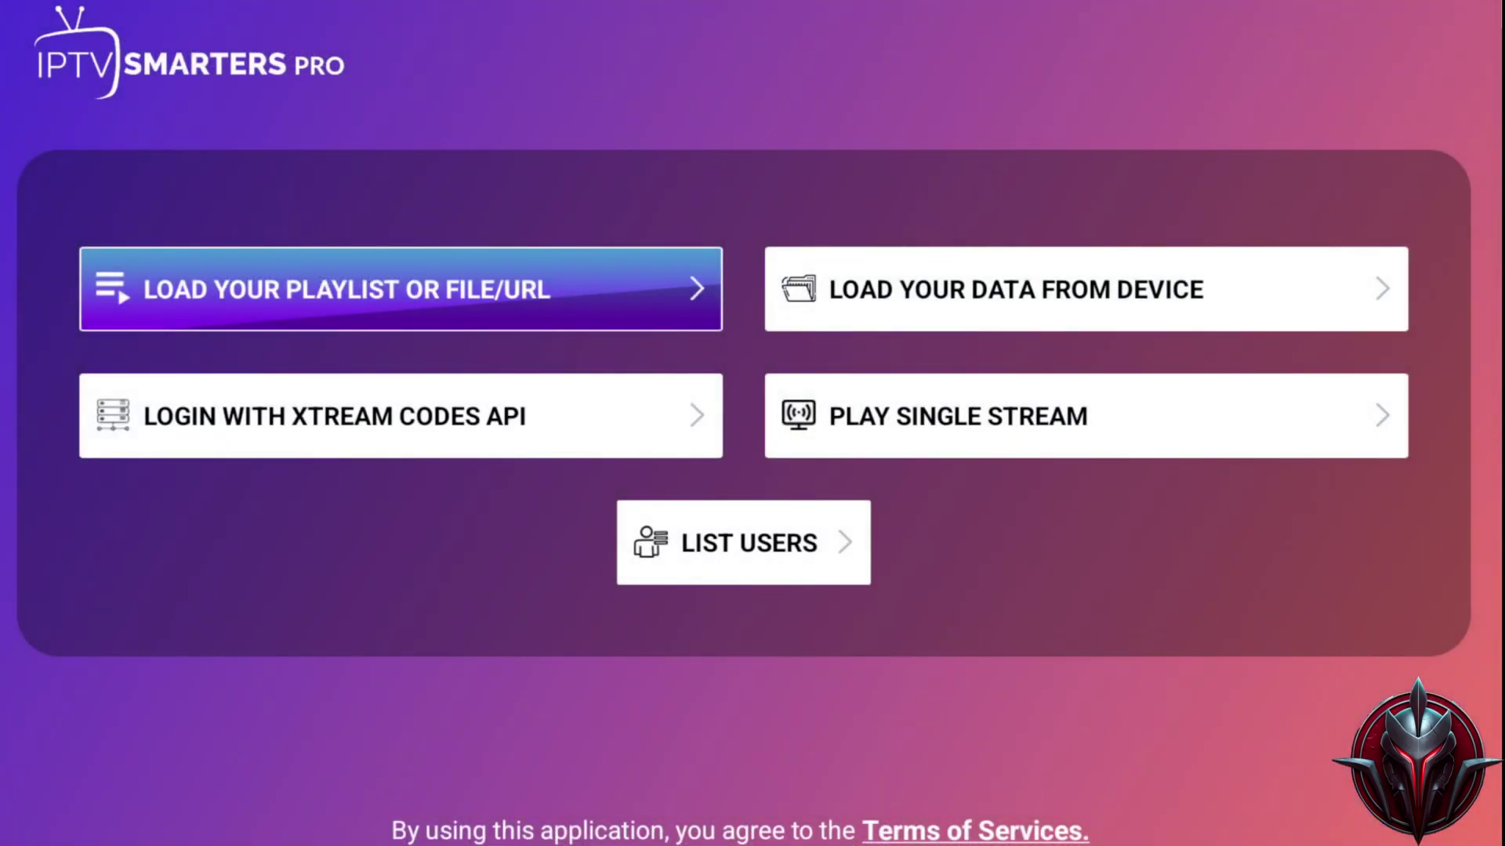
key("Escape")
key("Down")
key("Down")
key("Return")
key("Return")
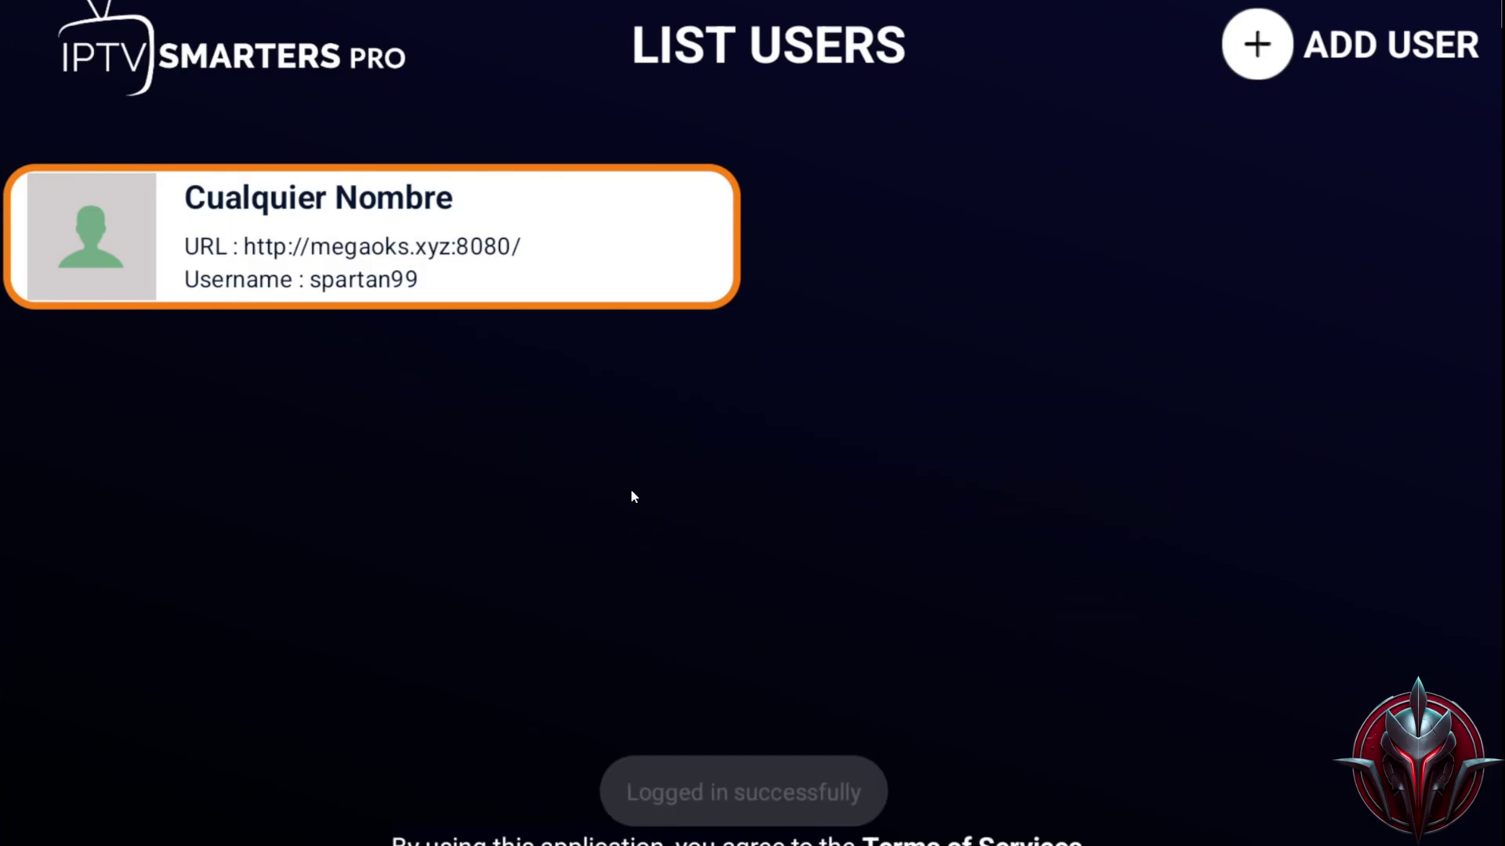
Refresh the Live TV section, then refresh the Movies section on the dashboard
key("Left")
key("Down")
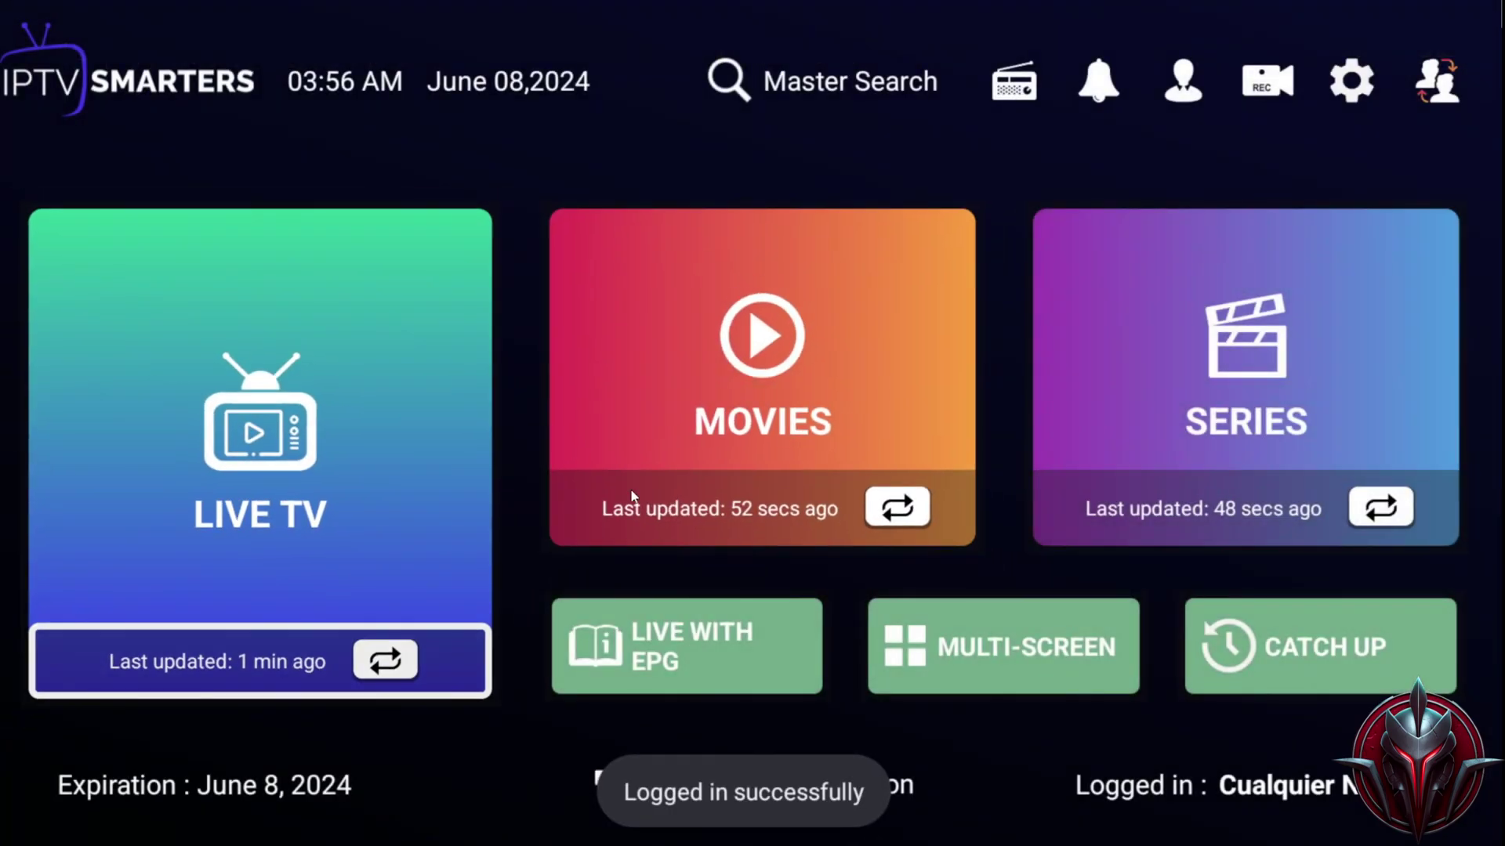
key("Return")
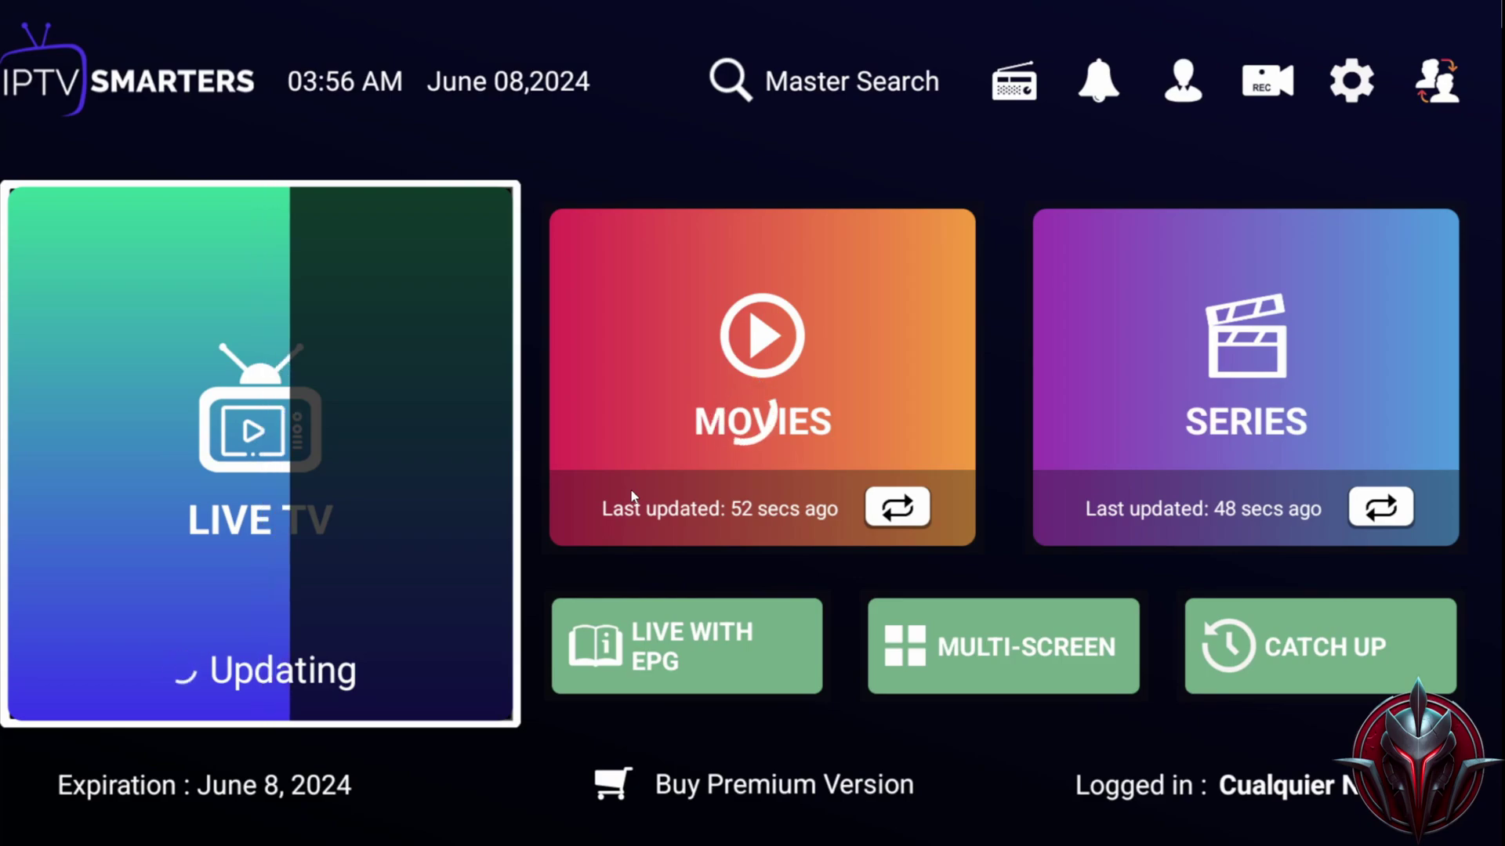
key("Right")
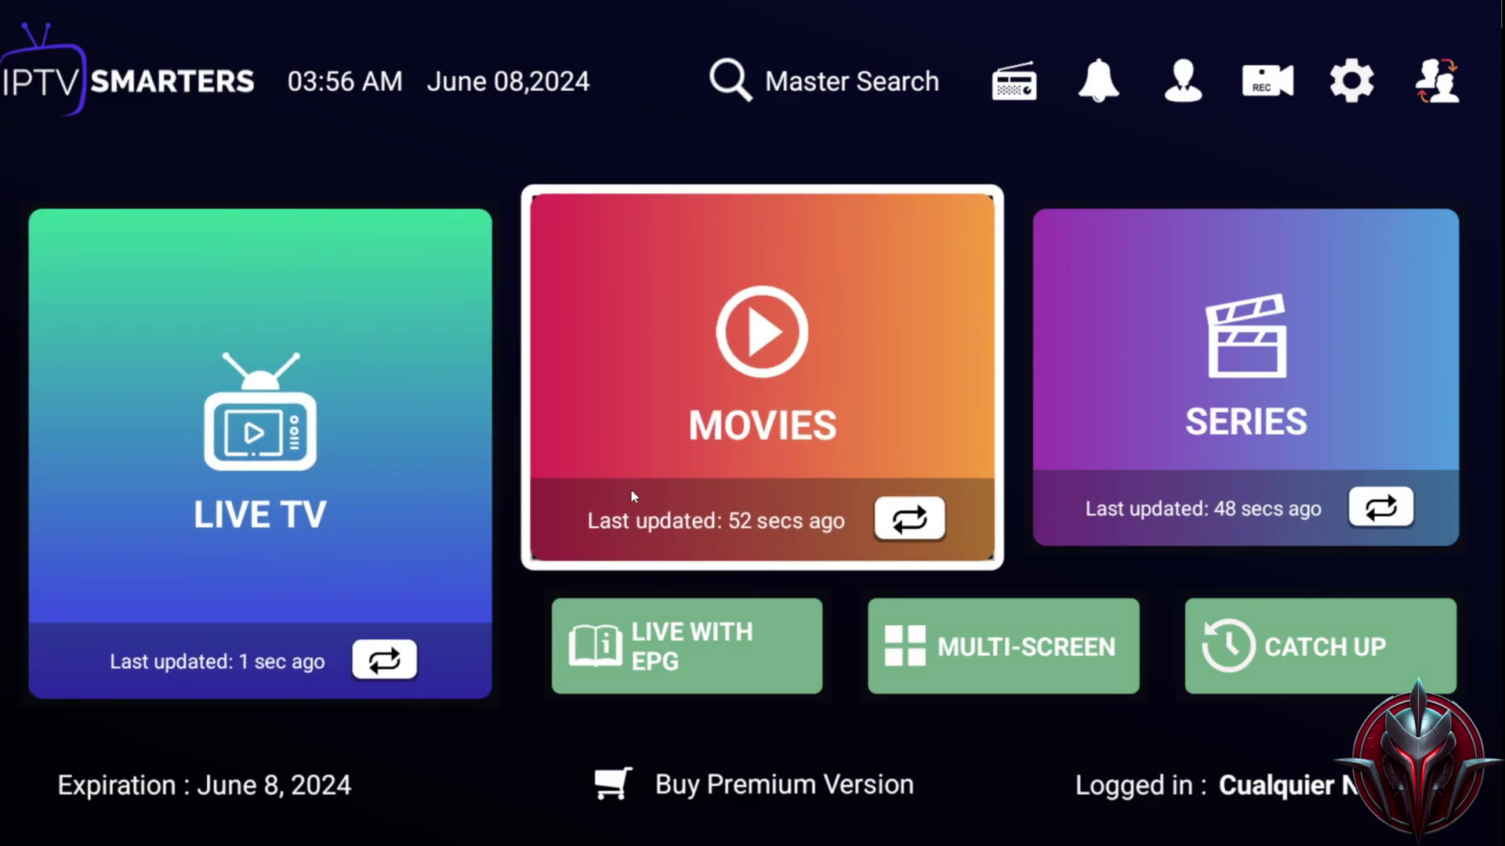
key("Down")
key("Return")
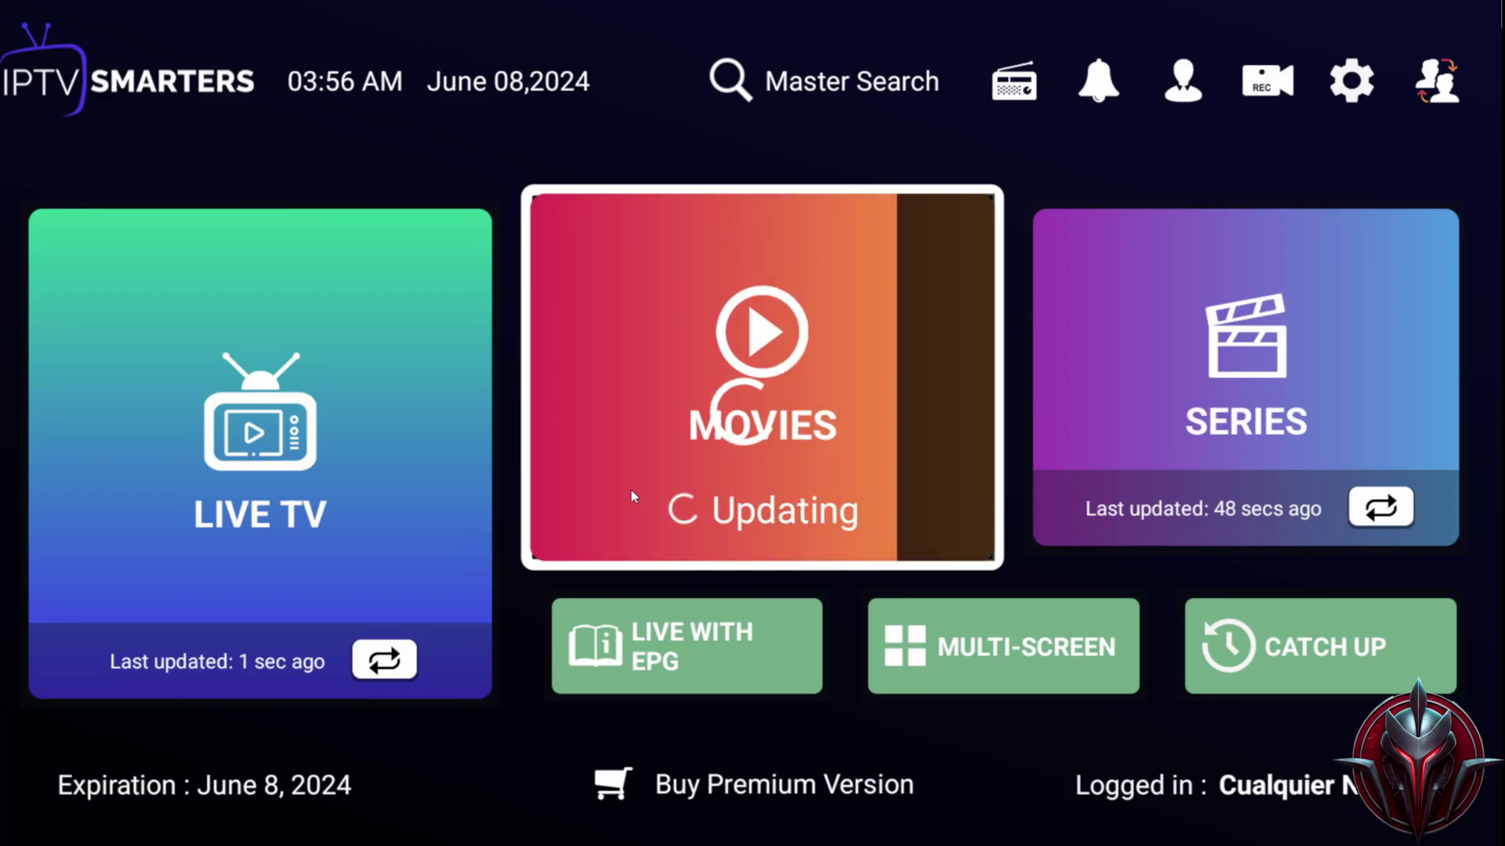
key("Right")
key("Left")
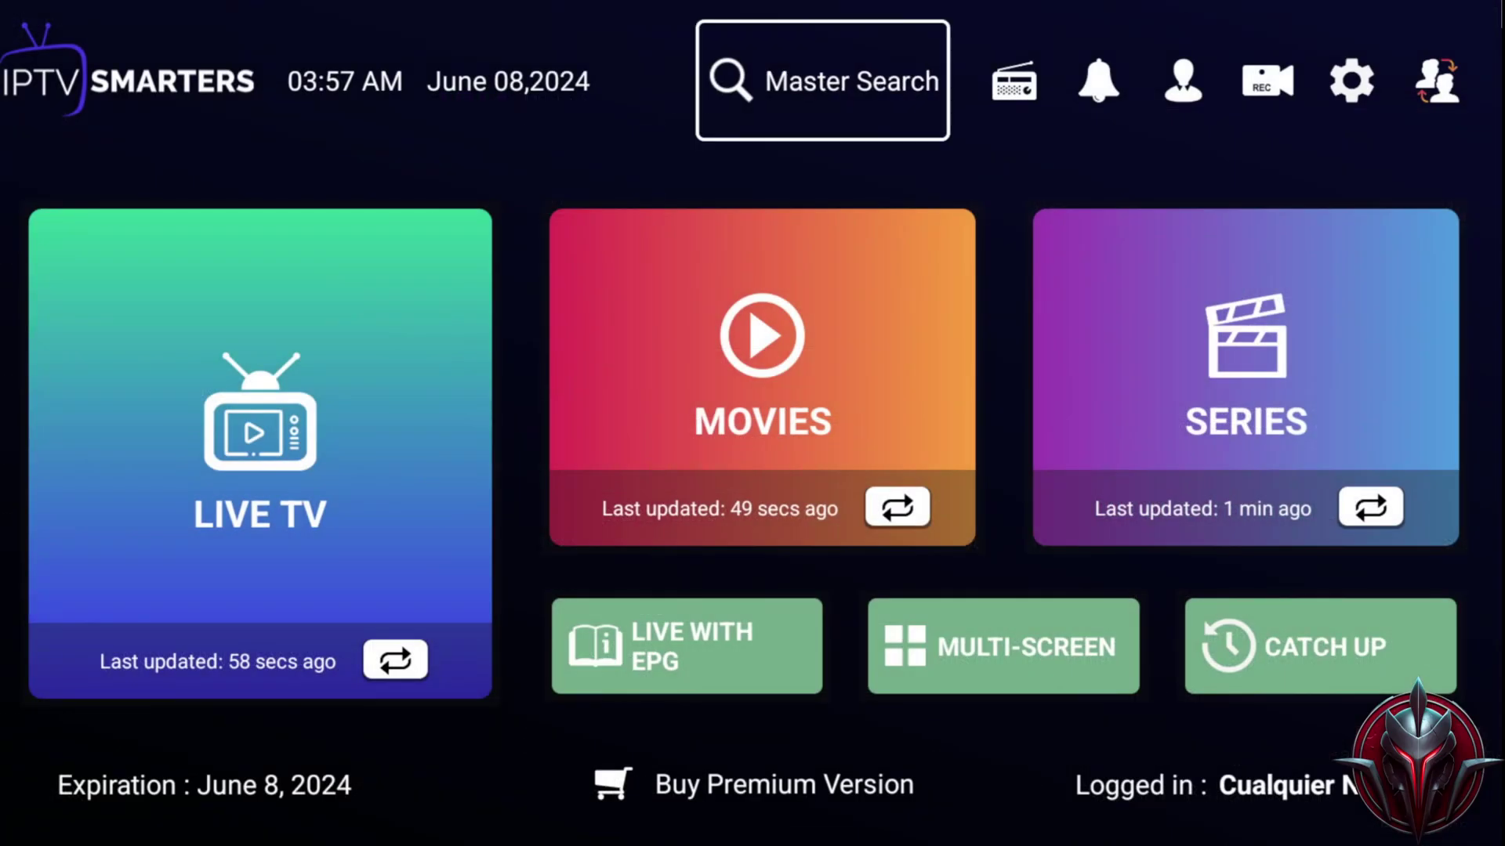
Move focus from Master Search down to the Movies tile on the dashboard
key("Down")
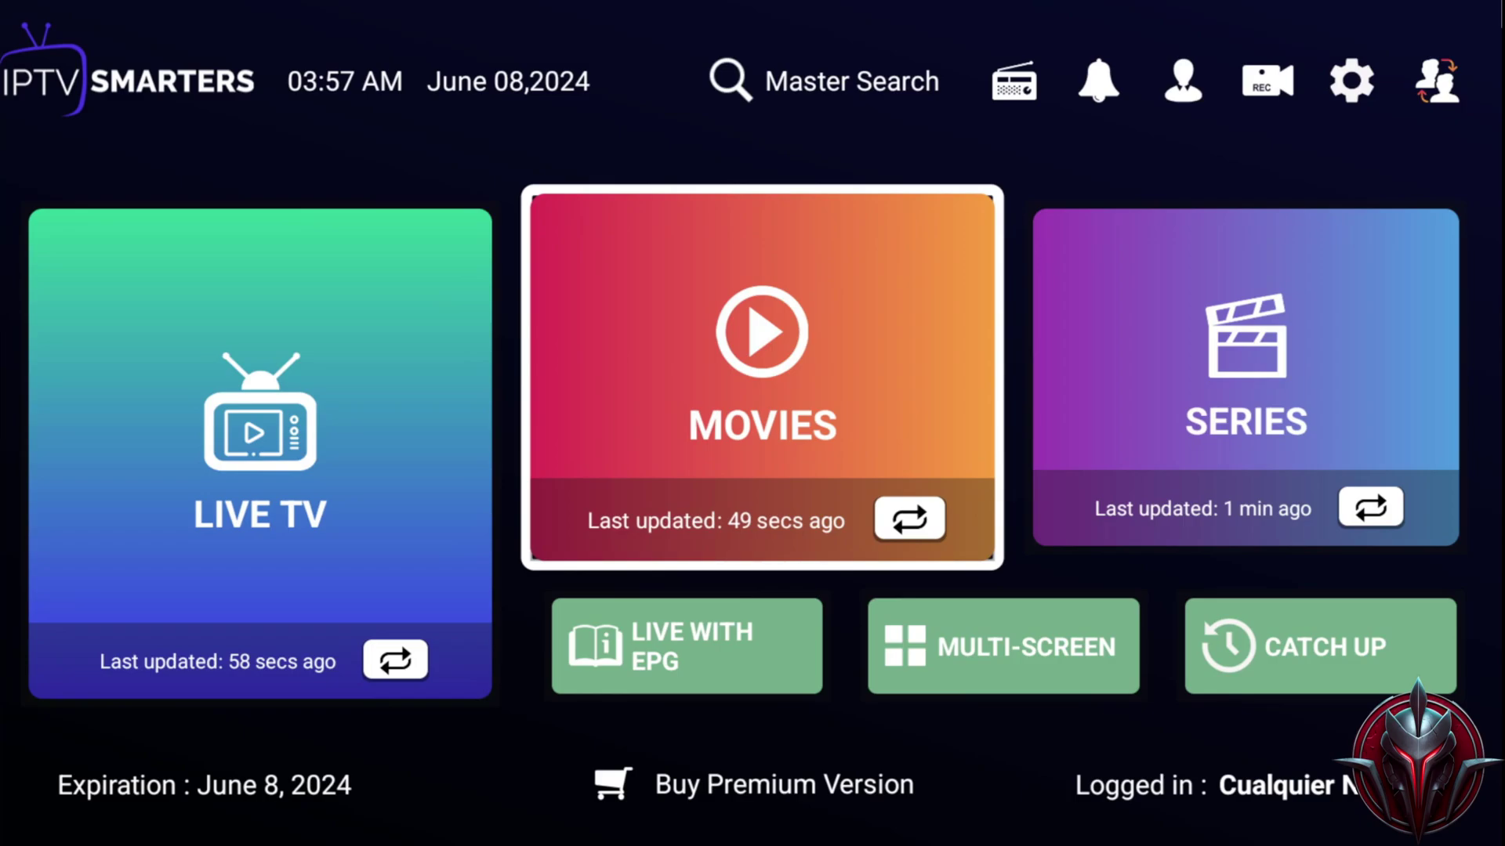